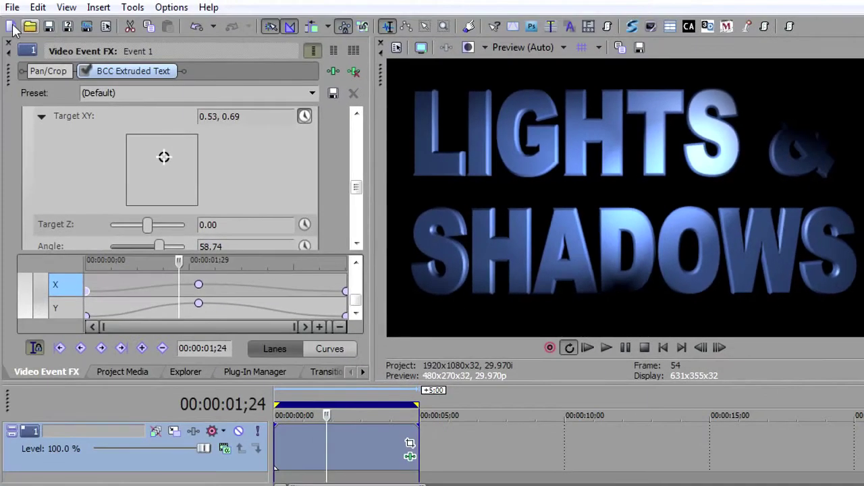
Step: Start a new project, add a video track, and insert an empty event on it
left_click(12, 28)
left_click(66, 7)
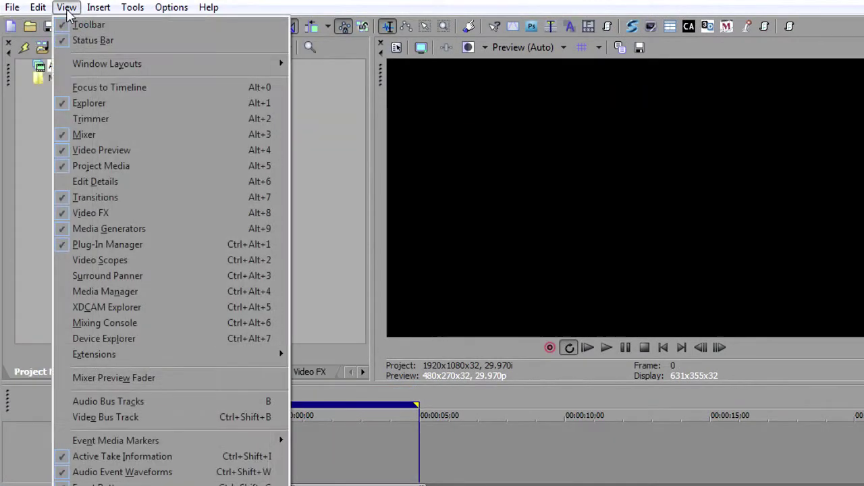
mouse_move(92, 15)
left_click(122, 78)
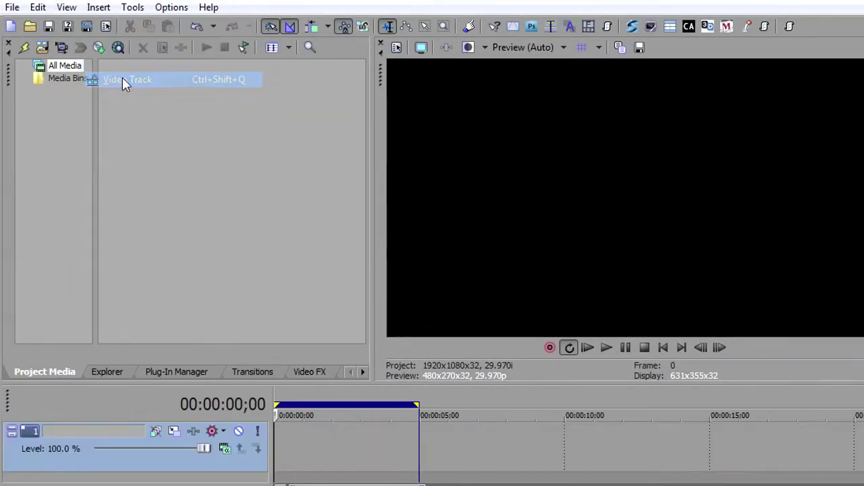
left_click(99, 8)
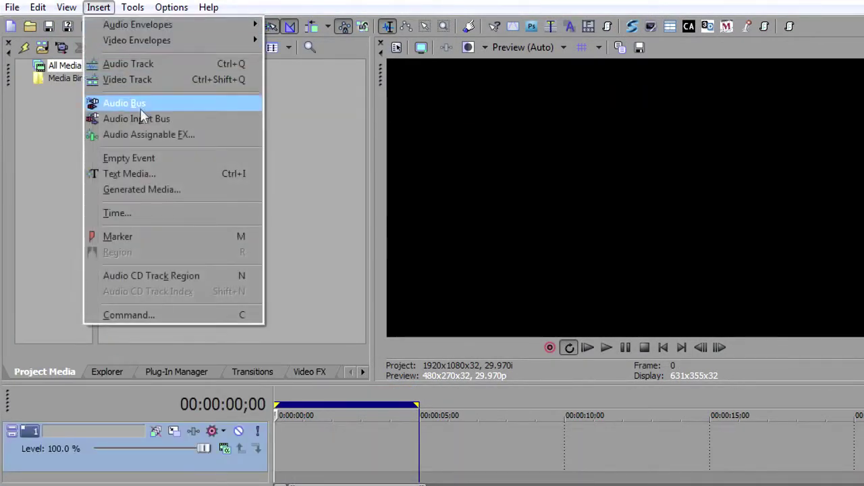
left_click(156, 157)
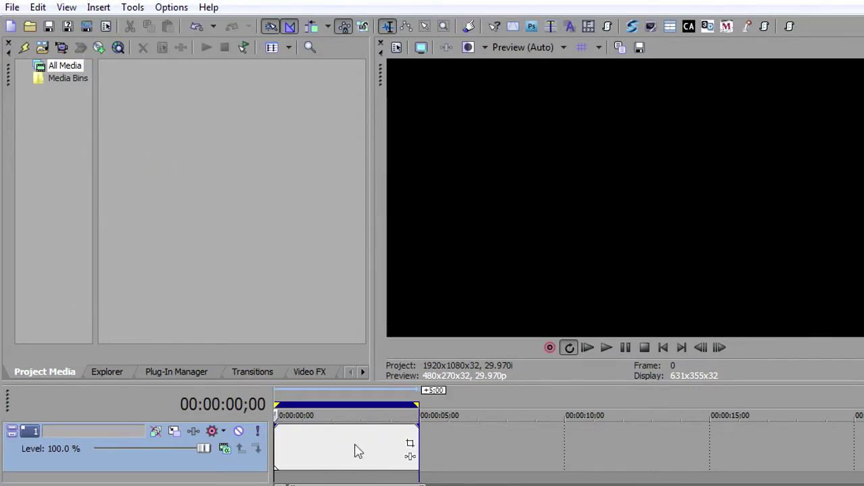
Step: Apply BCC Extruded Text from the Plug-In Manager to the empty event
left_click(203, 372)
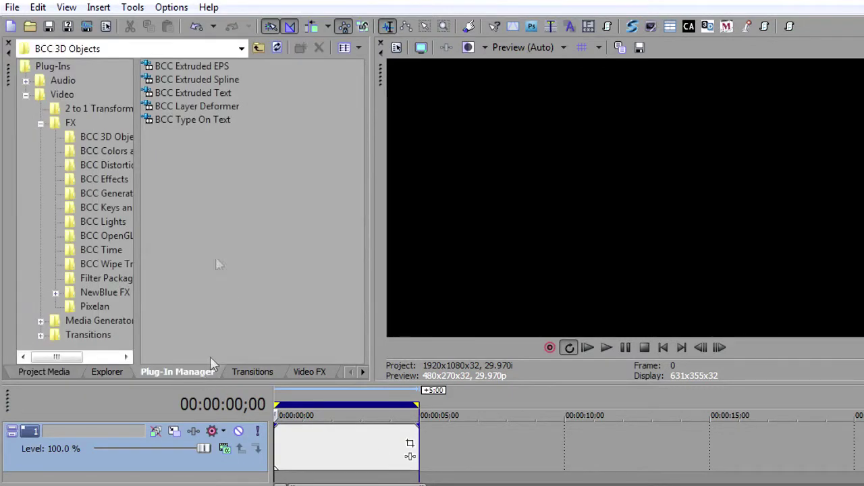
left_click(199, 94)
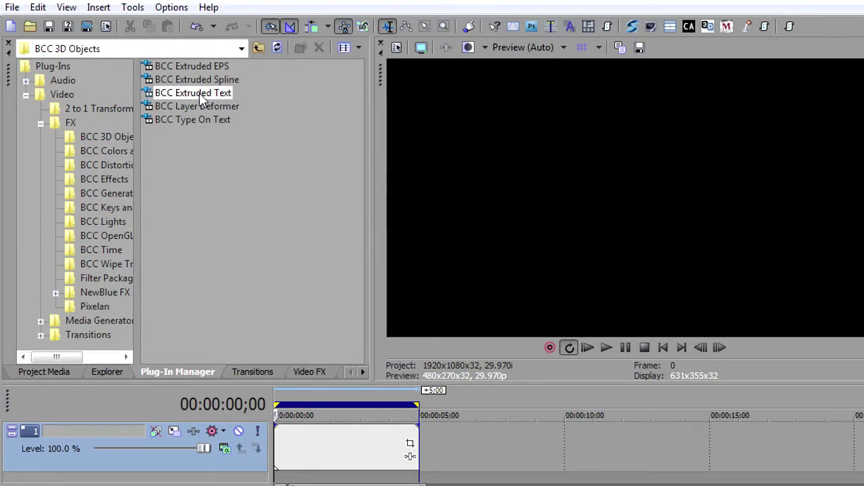
left_click(200, 94)
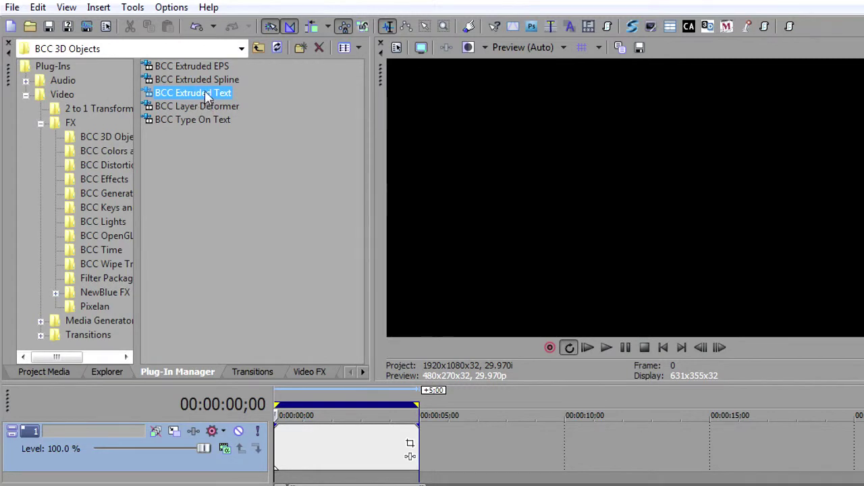
left_click_drag(205, 90, 326, 441)
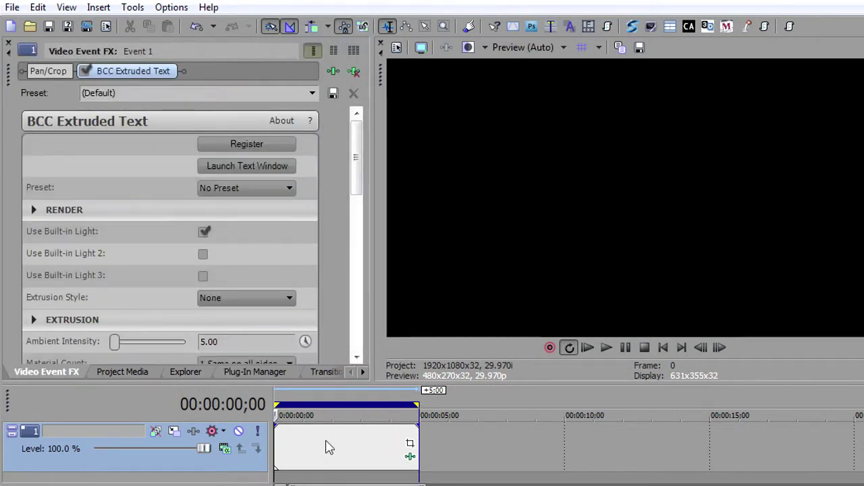
Step: Enter 'LIGHTS' as the extruded text and apply it
left_click(234, 166)
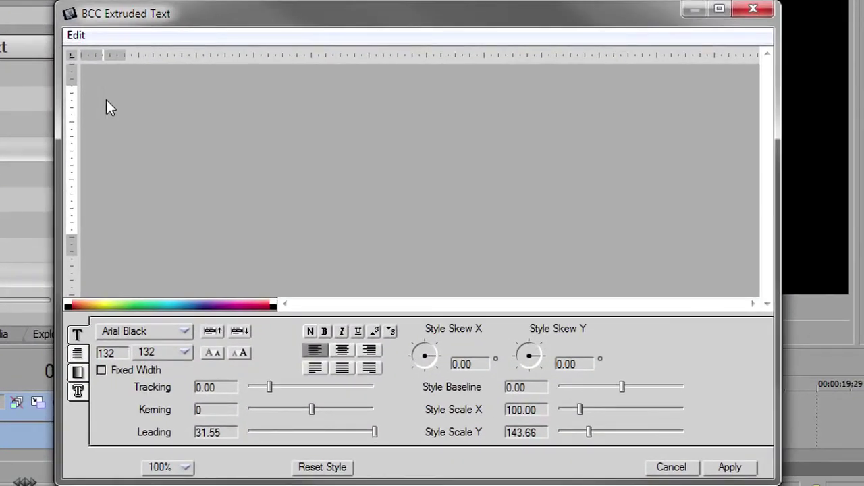
type("LIGHTS")
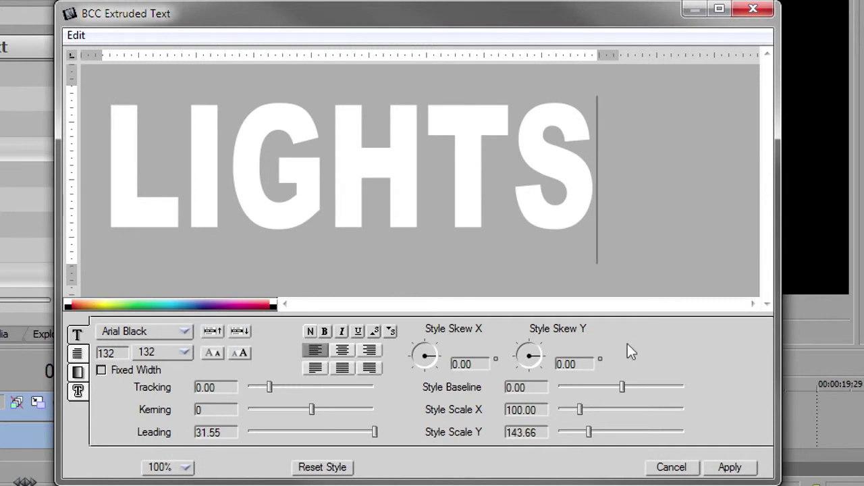
left_click(723, 467)
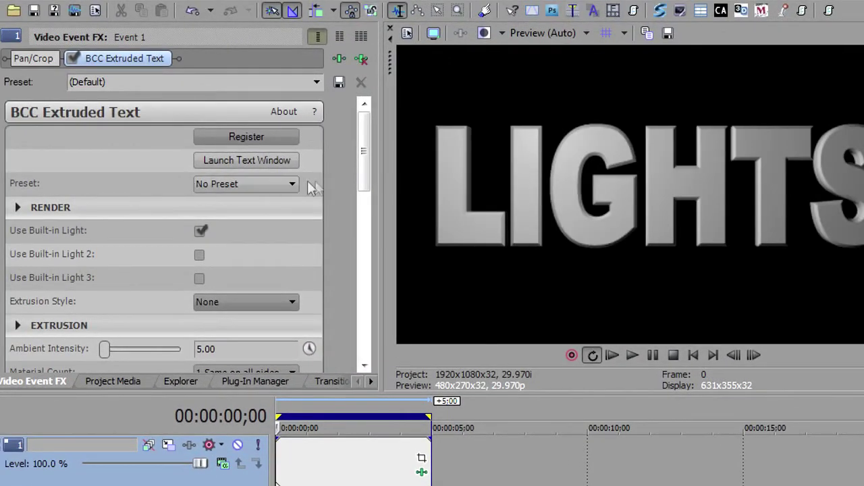
Step: Set the Front Material preset to color-blue plastic.bcp
scroll(361, 167, "down", 1)
left_click_drag(361, 167, 365, 221)
left_click(18, 198)
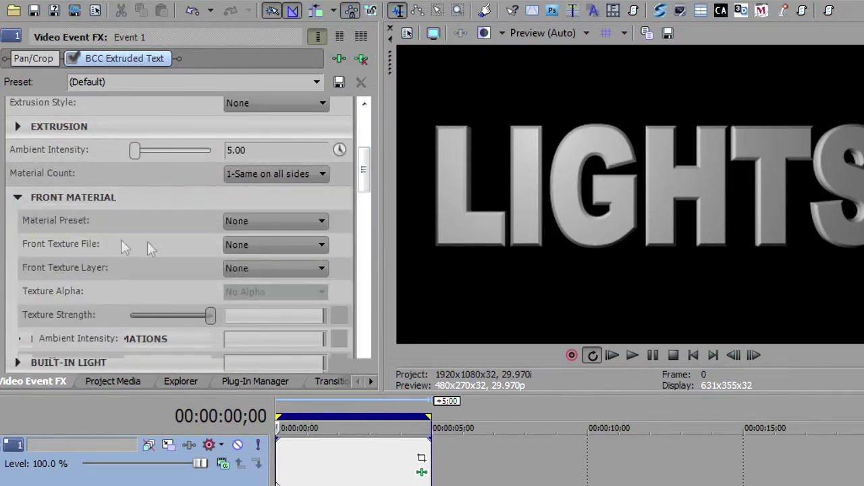
left_click(254, 217)
left_click(293, 304)
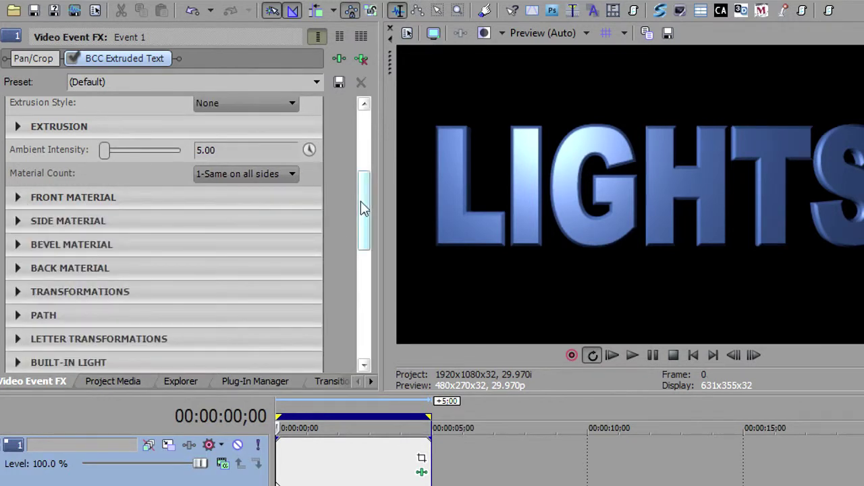
left_click_drag(364, 208, 372, 160)
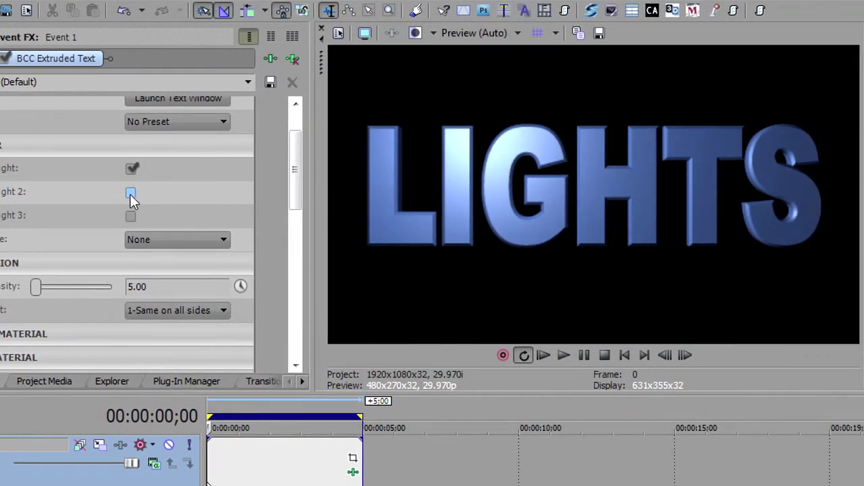
left_click(131, 194)
left_click(132, 216)
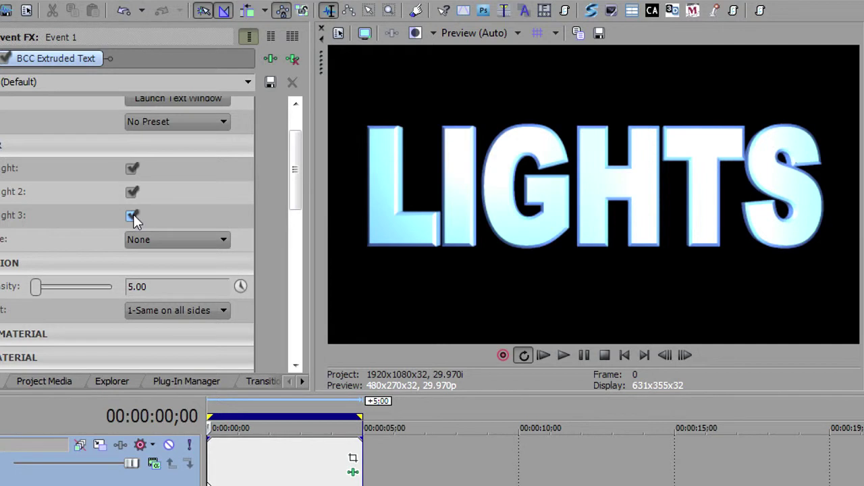
left_click(132, 193)
left_click(131, 214)
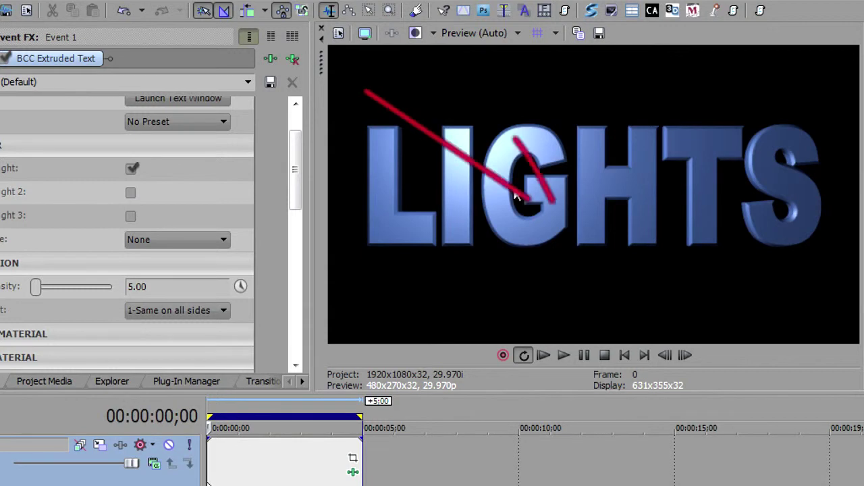
left_click(131, 170)
left_click(131, 192)
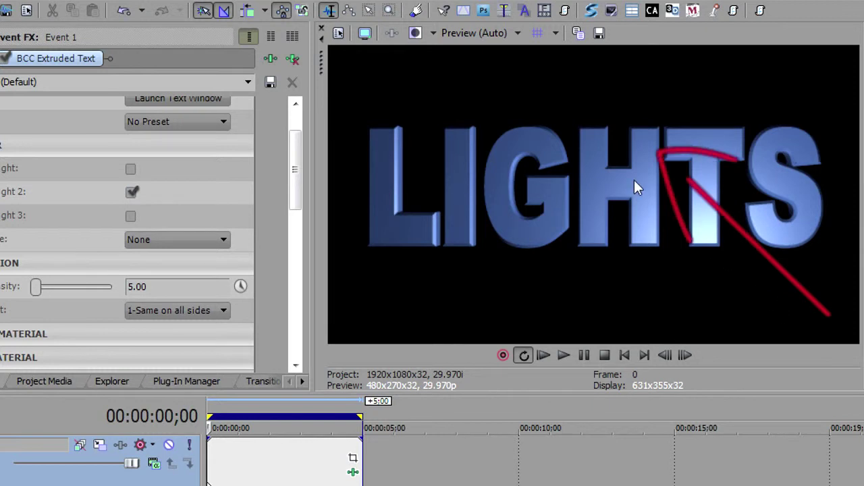
left_click(132, 193)
left_click(133, 216)
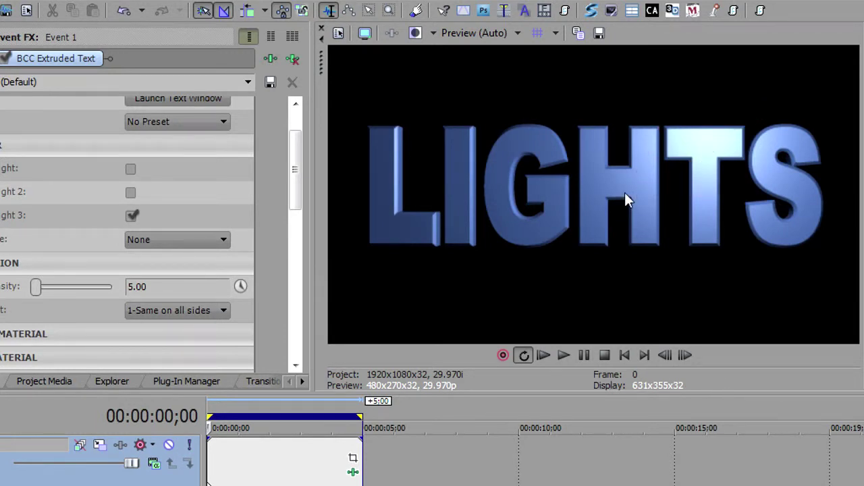
left_click(131, 217)
Step: Restore the first built-in light alone and expand its settings
left_click(132, 169)
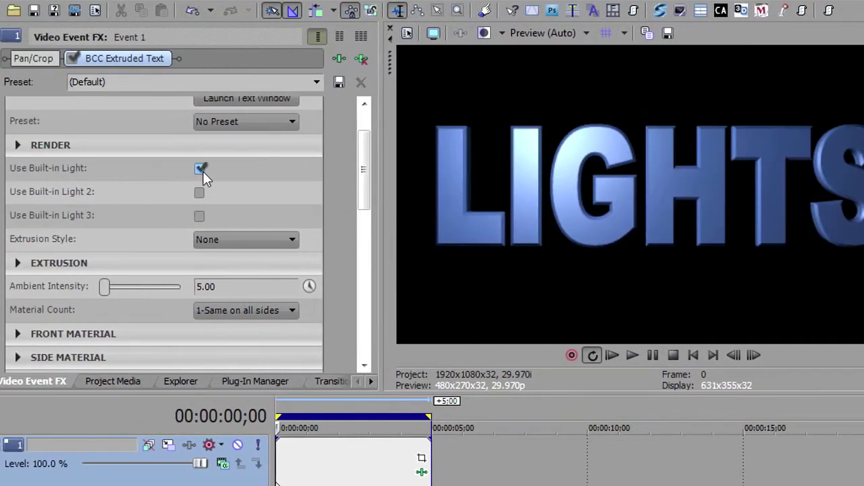
left_click_drag(360, 164, 355, 254)
left_click(18, 158)
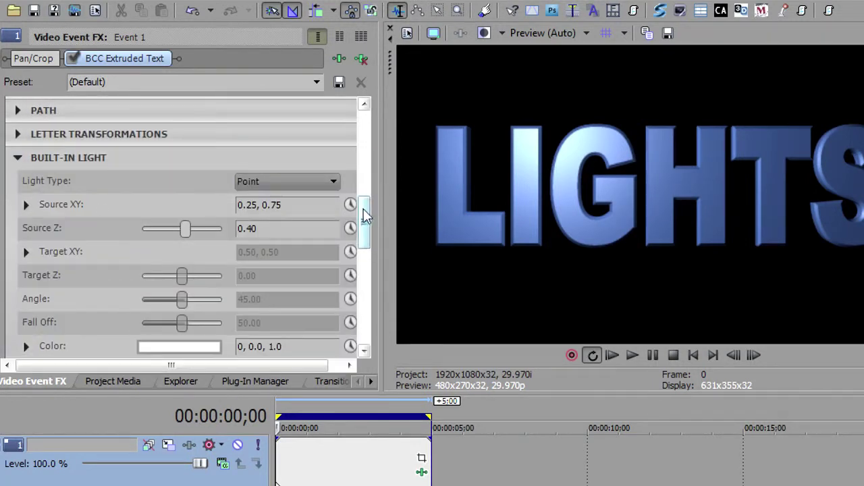
left_click_drag(363, 209, 366, 232)
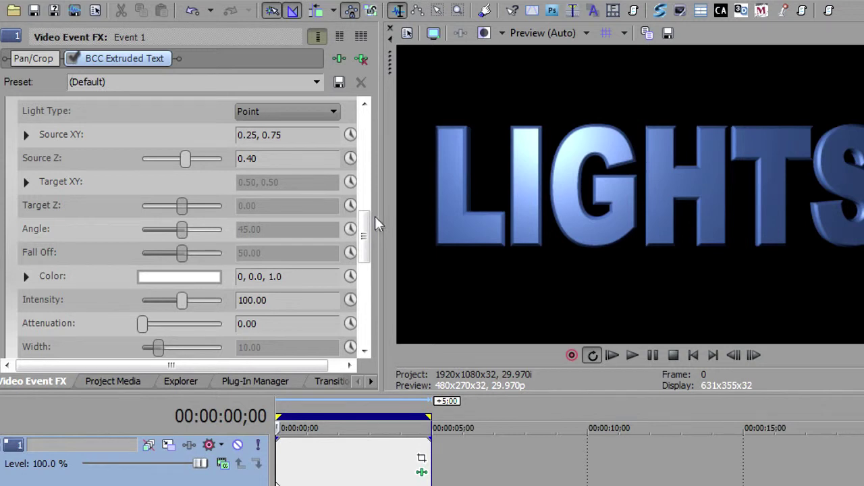
Step: Position the light's Source XY at about 0.21, 0.84, left of the text
left_click(26, 136)
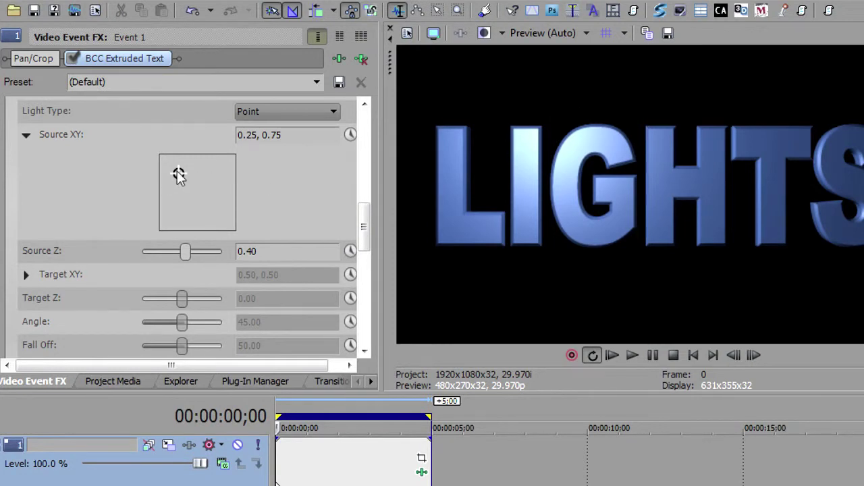
left_click_drag(178, 172, 228, 210)
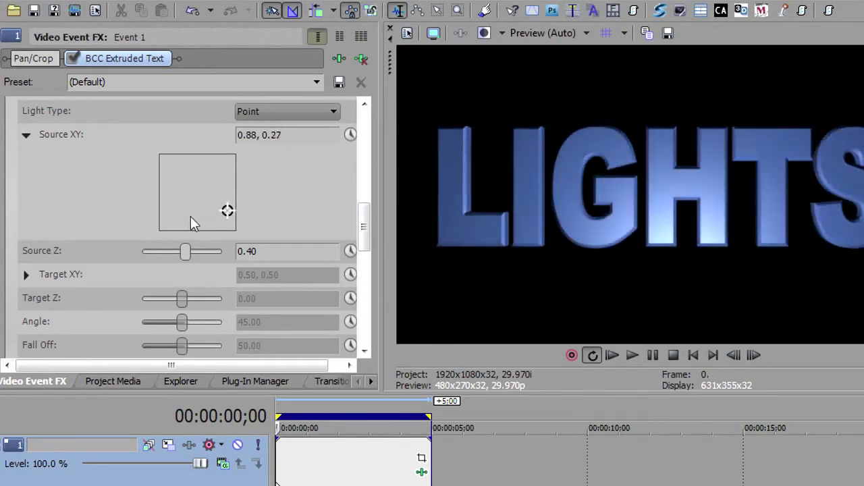
left_click(166, 213)
left_click(170, 175)
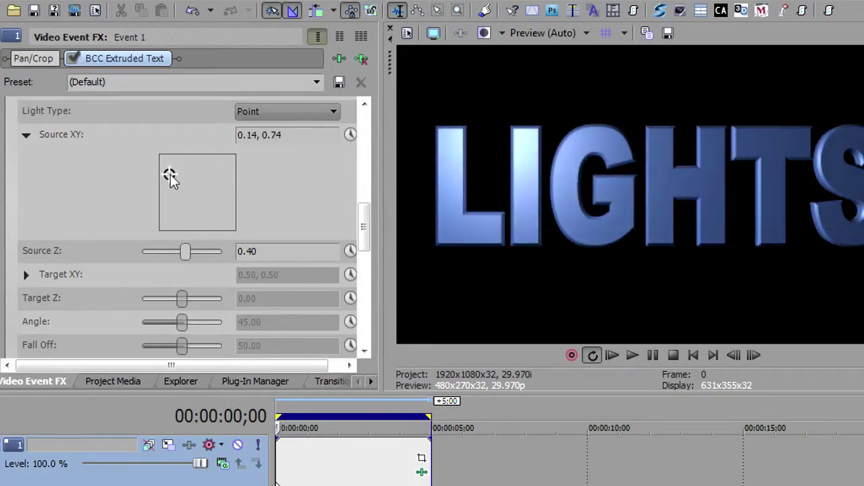
left_click(172, 212)
left_click(209, 170)
left_click(204, 194)
left_click_drag(196, 171, 175, 166)
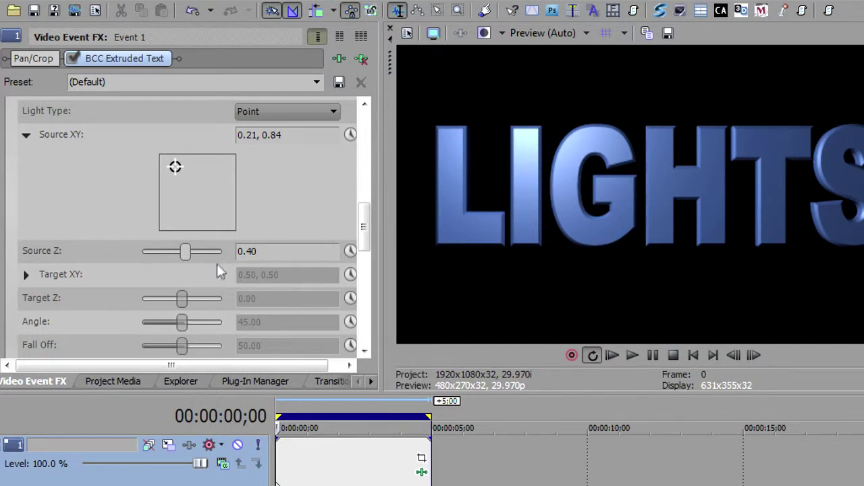
left_click_drag(185, 251, 235, 254)
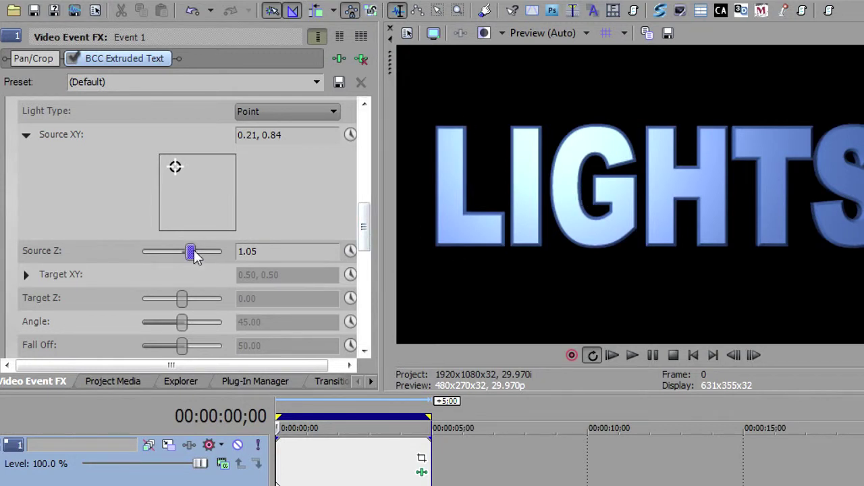
mouse_move(191, 252)
left_mouse_down()
mouse_move(171, 250)
mouse_move(186, 253)
left_mouse_up()
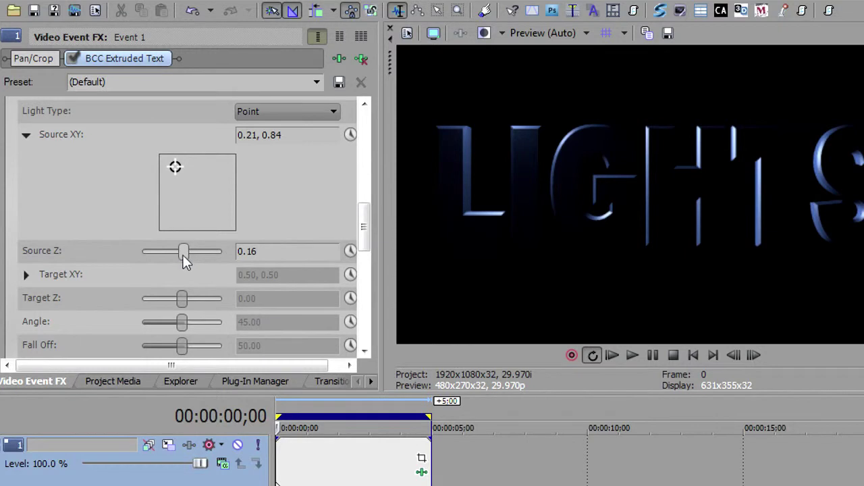
left_click_drag(181, 255, 174, 257)
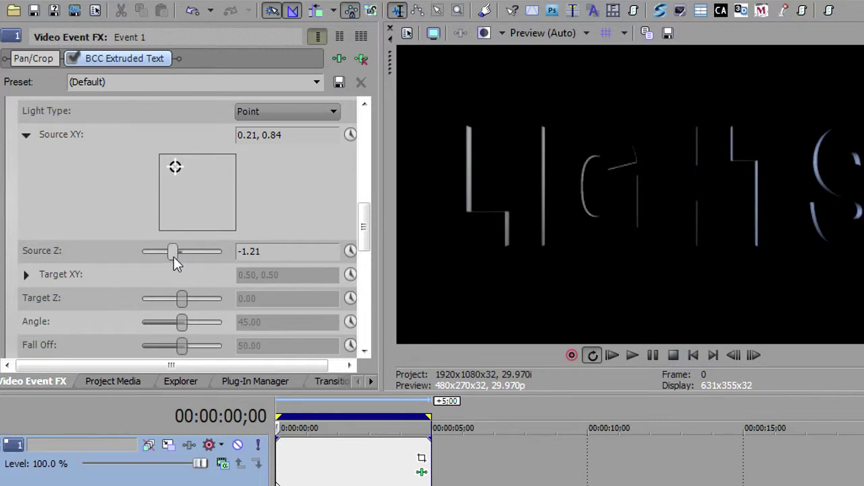
double_click(174, 251)
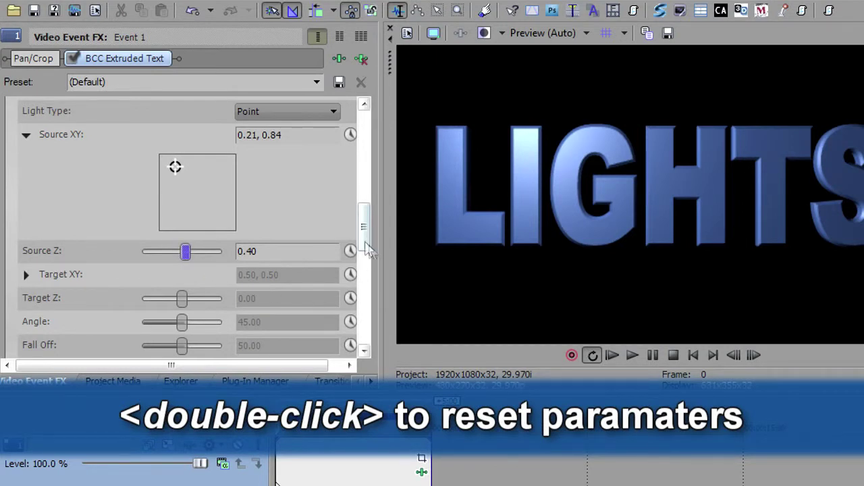
Step: Try pink and green light colours, then settle on near-white 0, 0.0, 0.97
left_click_drag(364, 227, 363, 266)
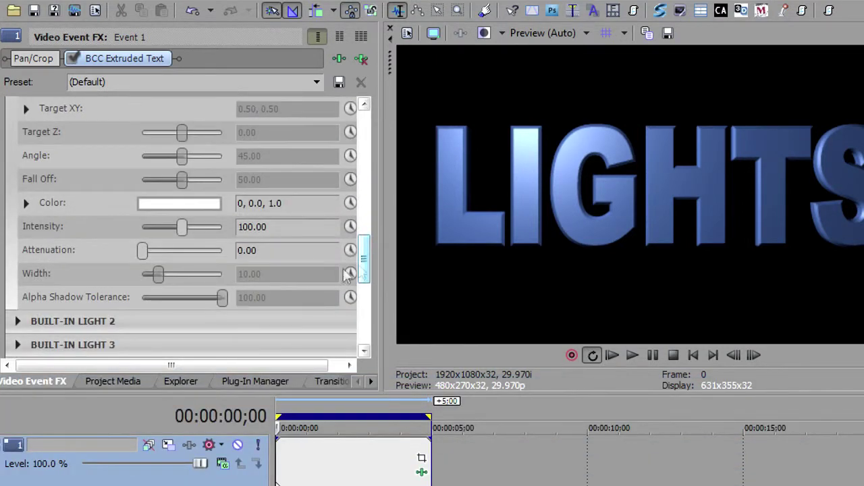
left_click(160, 205)
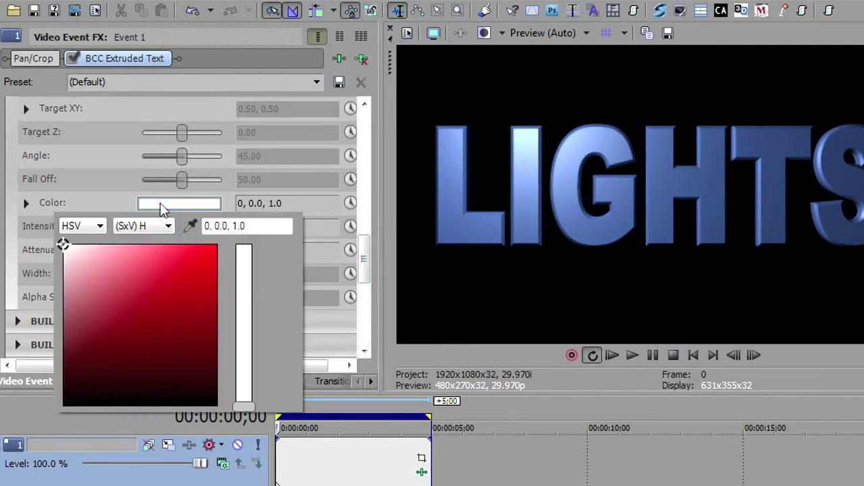
left_click(146, 277)
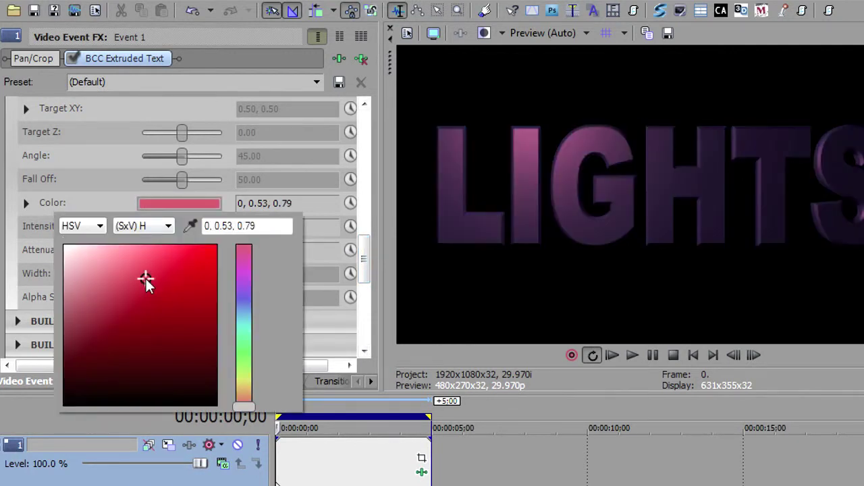
left_click(247, 358)
left_click(248, 343)
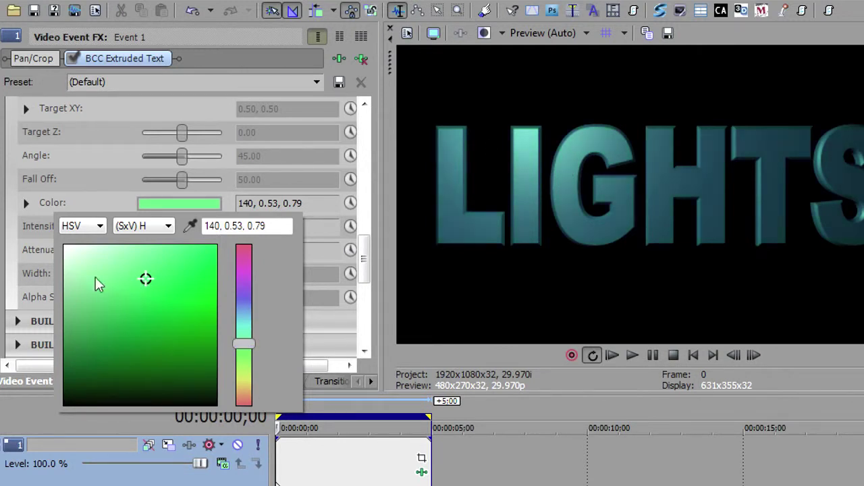
left_click_drag(88, 274, 59, 249)
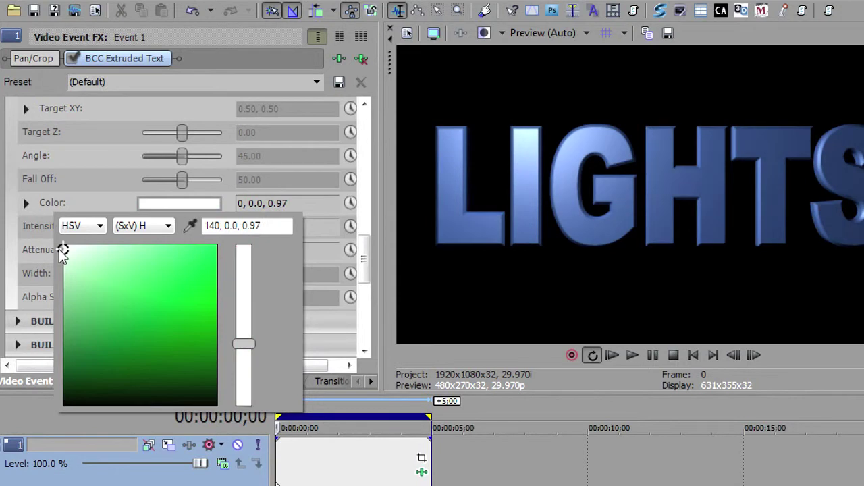
left_click(74, 203)
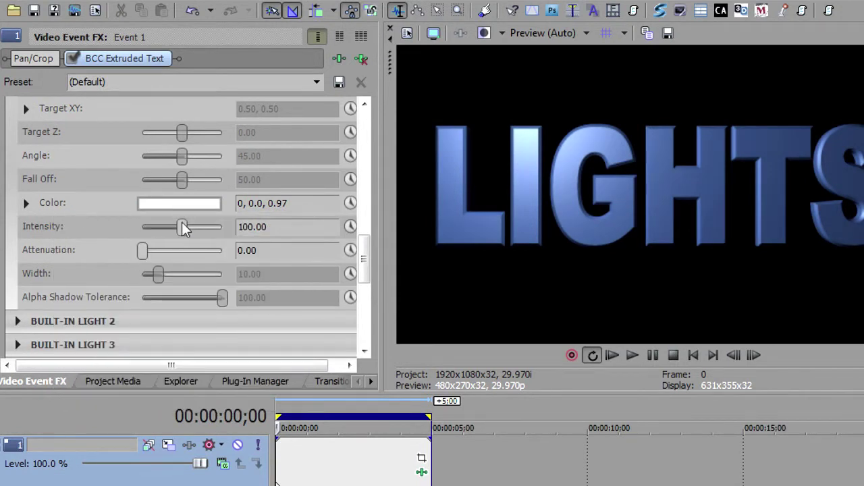
mouse_move(180, 226)
left_mouse_down()
mouse_move(163, 226)
mouse_move(215, 231)
mouse_move(129, 226)
mouse_move(182, 230)
left_mouse_up()
left_click_drag(140, 254, 207, 252)
double_click(204, 256)
Step: Switch the built-in light to Spot and move its Source XY to 0.15, 0.64
left_click_drag(364, 270, 364, 239)
left_click(299, 123)
left_click(289, 146)
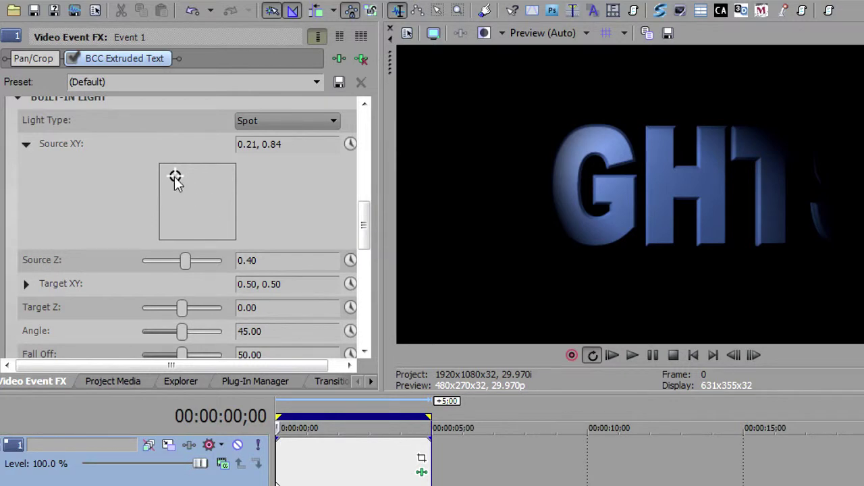
mouse_move(174, 184)
left_mouse_down()
mouse_move(187, 210)
mouse_move(229, 213)
mouse_move(171, 191)
left_mouse_up()
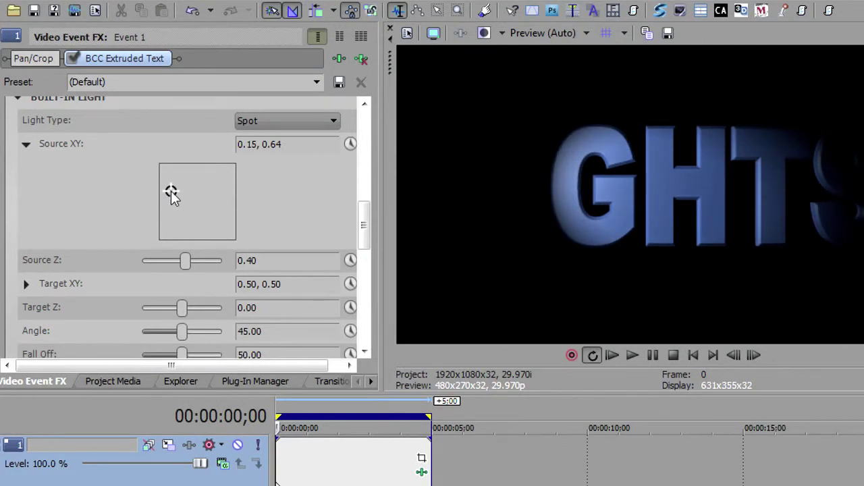
Step: Aim the spotlight Target XY at 0.49, 0.51 and shift the source so the beam lights GH
left_click(25, 285)
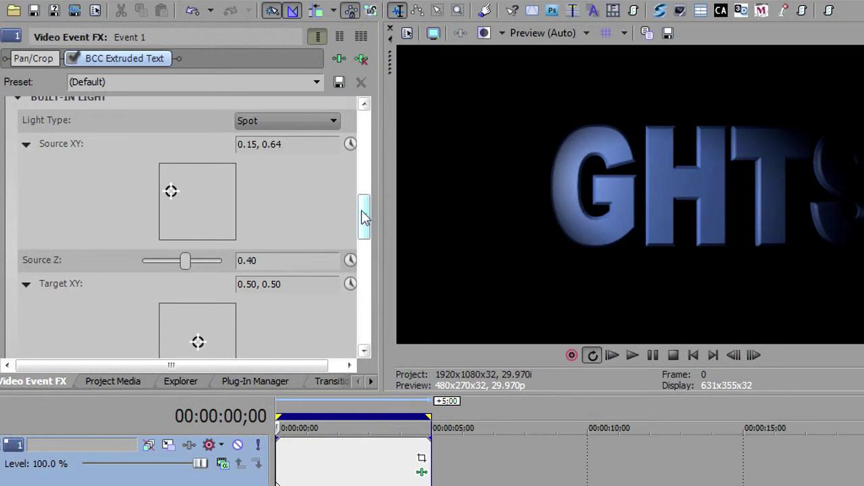
left_click_drag(361, 218, 362, 237)
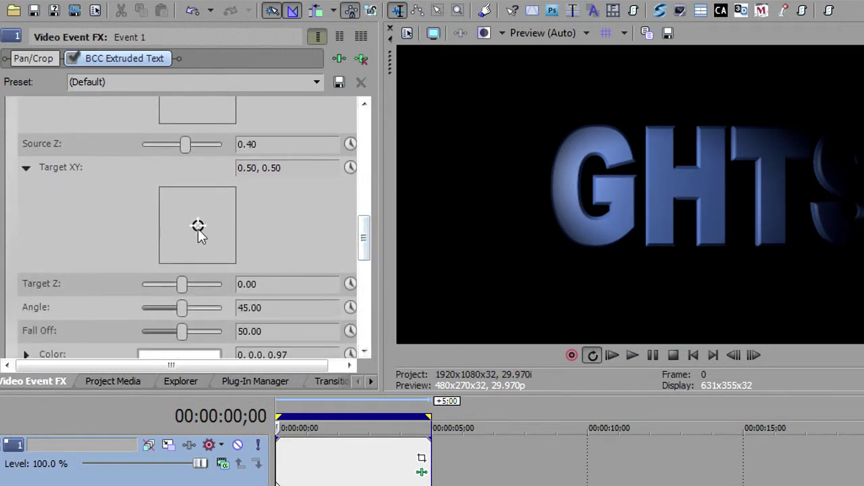
left_click_drag(198, 229, 172, 224)
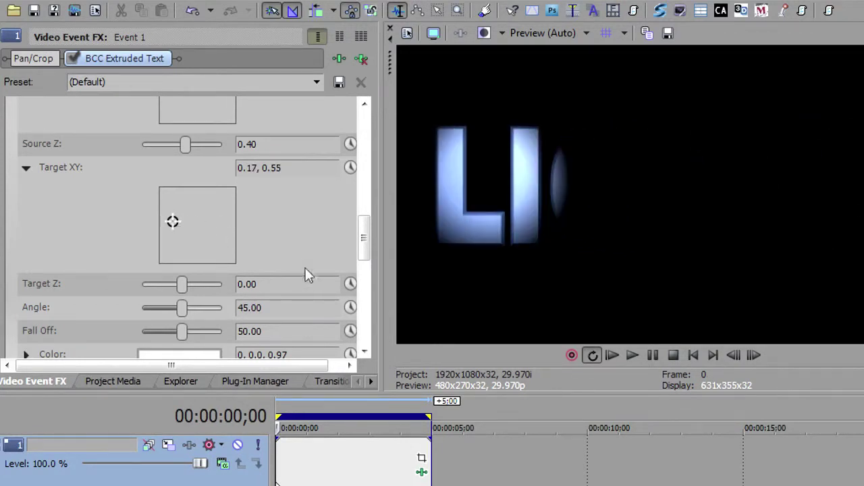
left_click_drag(363, 241, 363, 231)
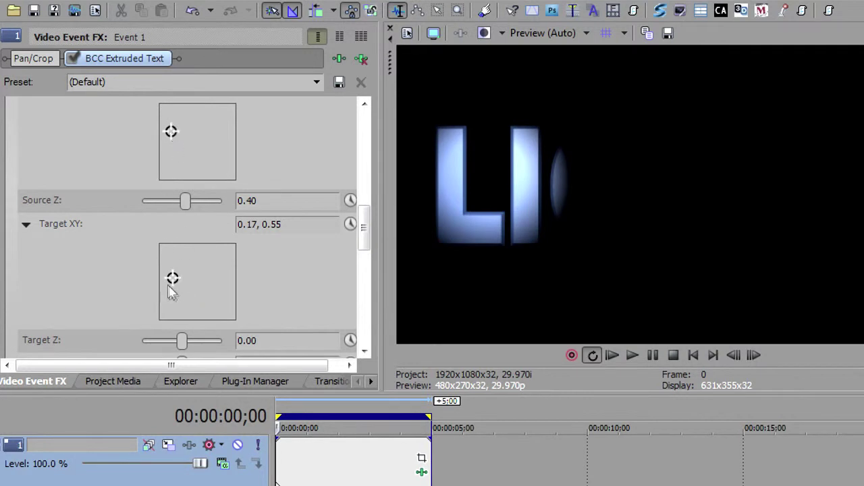
left_click_drag(194, 278, 210, 278)
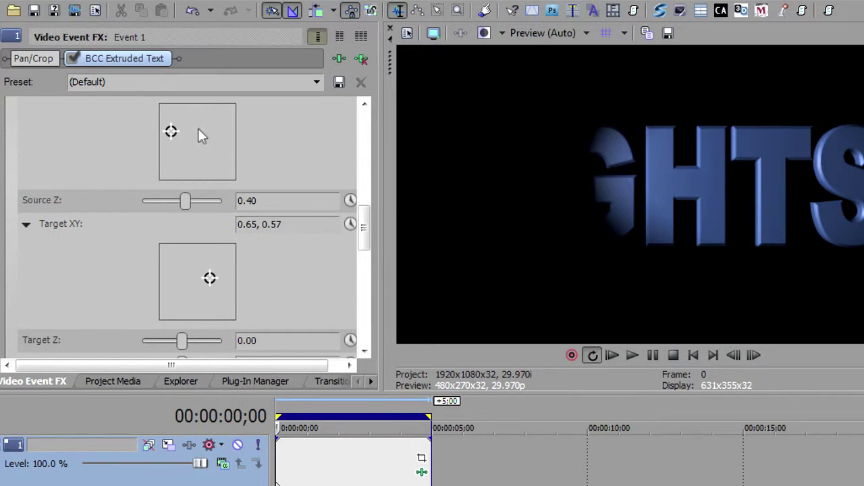
left_click_drag(171, 130, 224, 131)
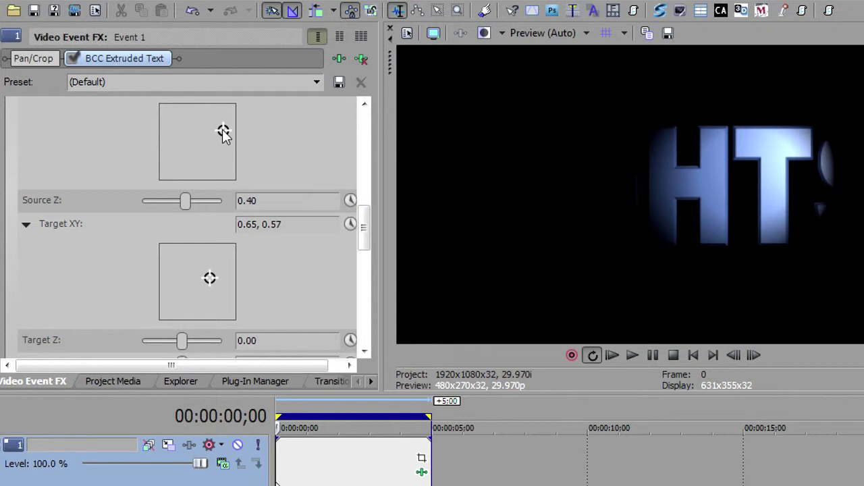
left_click_drag(222, 129, 198, 146)
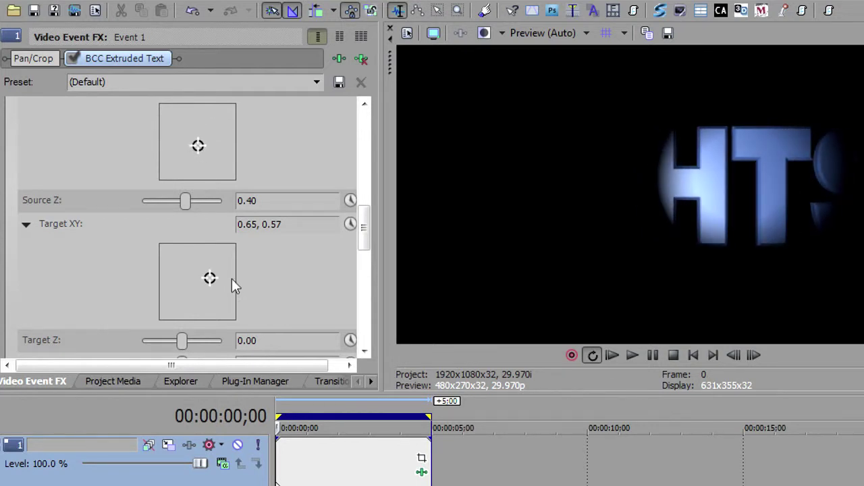
left_click_drag(210, 278, 197, 281)
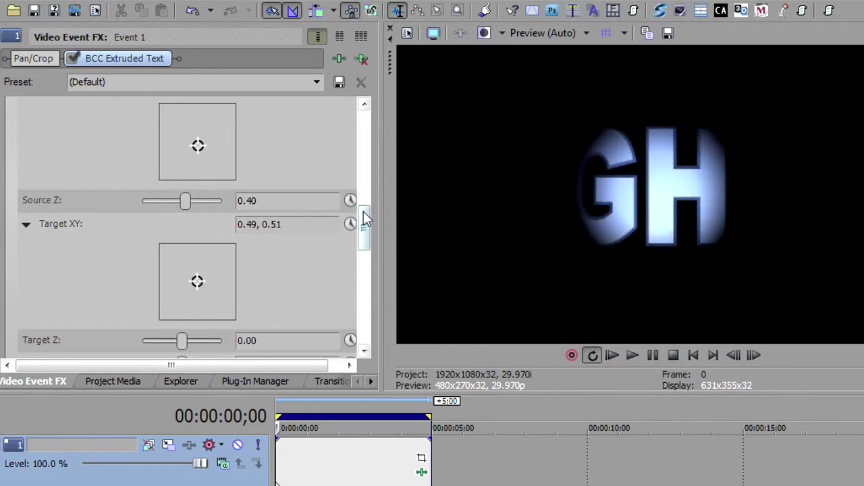
left_click_drag(365, 214, 365, 243)
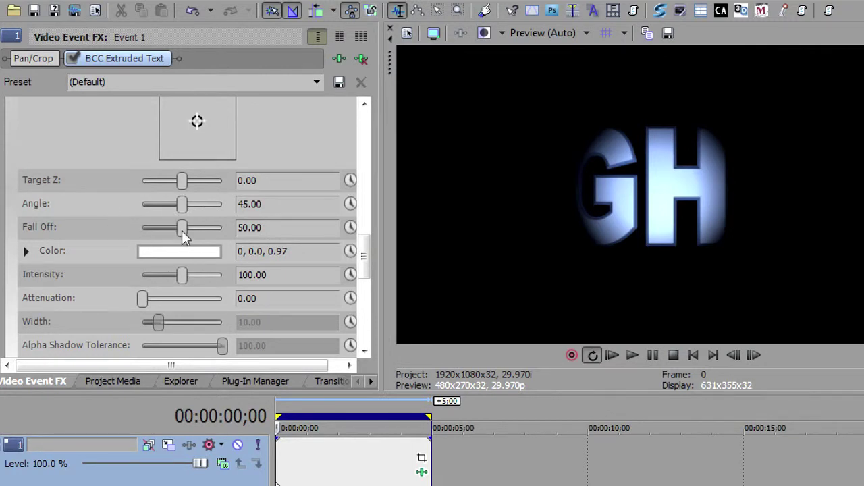
Step: Set the spotlight Fall Off to 25.26 and widen its Angle to 51.16
left_click_drag(182, 233, 121, 229)
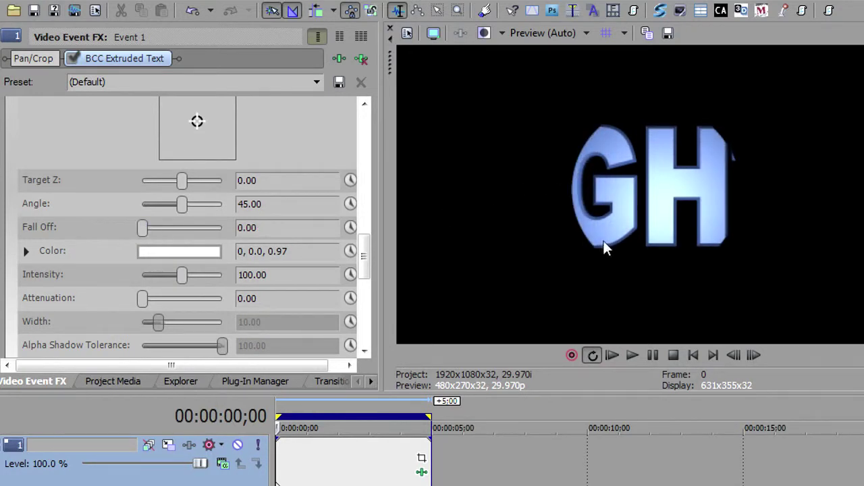
left_click_drag(181, 204, 137, 239)
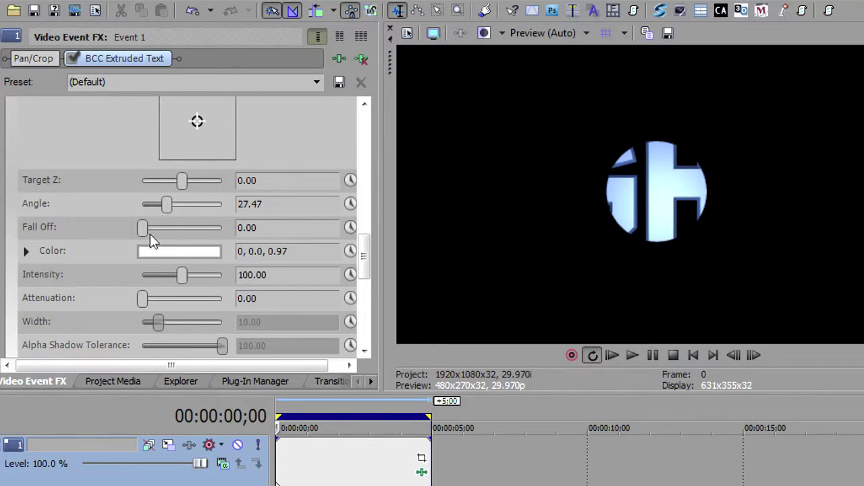
left_click_drag(165, 207, 188, 203)
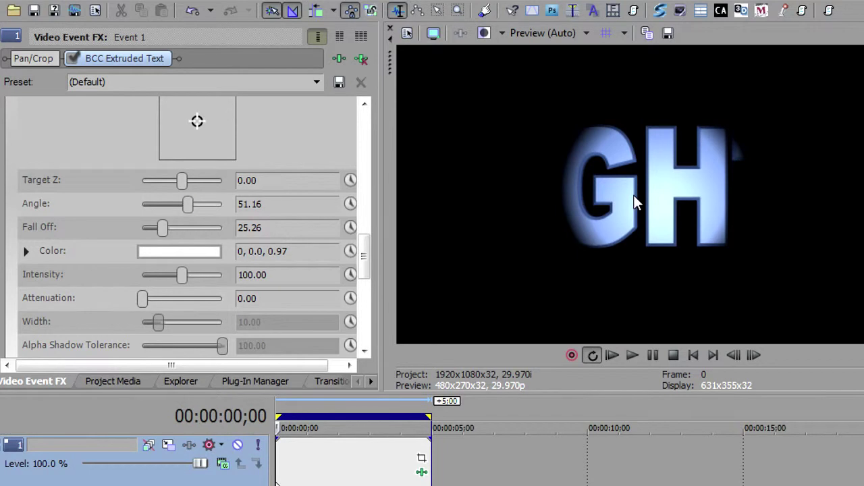
left_click_drag(366, 248, 366, 213)
Step: Try Spot + Shadows for the light, then revert to plain Spot
left_click(289, 140)
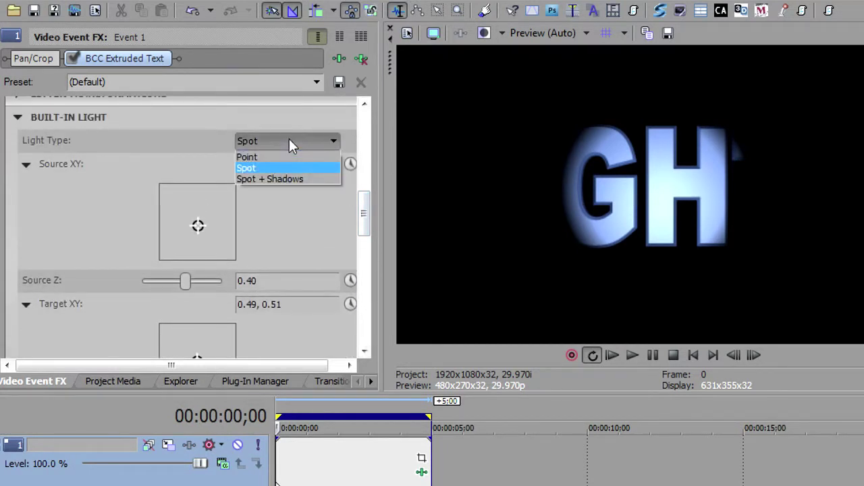
left_click(292, 179)
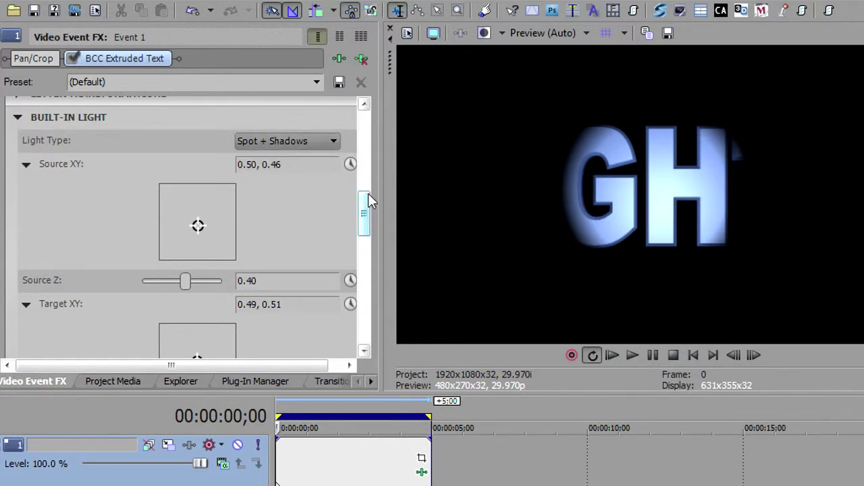
left_click_drag(364, 211, 364, 196)
scroll(364, 196, "down", 3)
left_click(308, 198)
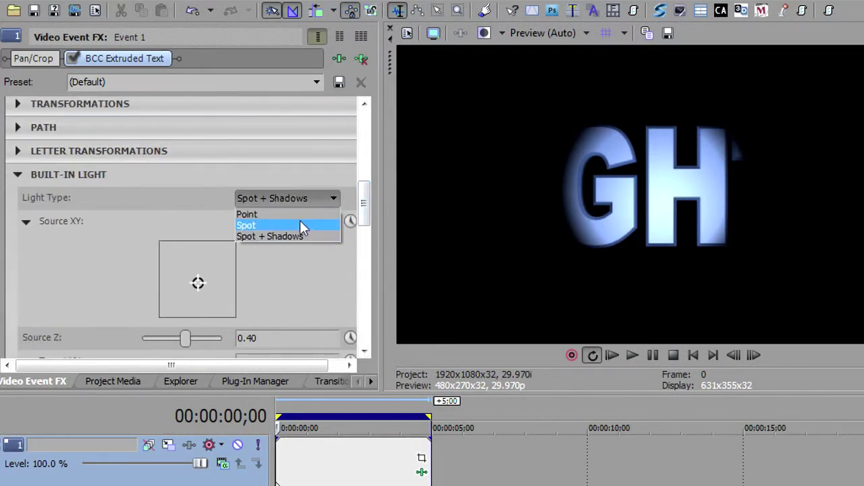
left_click(302, 224)
Step: Rotate the text 34.86 on Y and raise Master Scale to 165.05
left_click(17, 103)
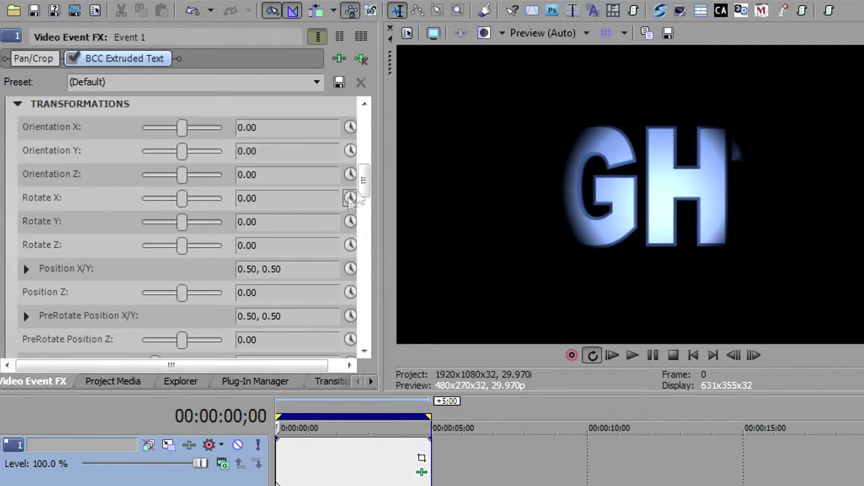
scroll(367, 177, "down", 2)
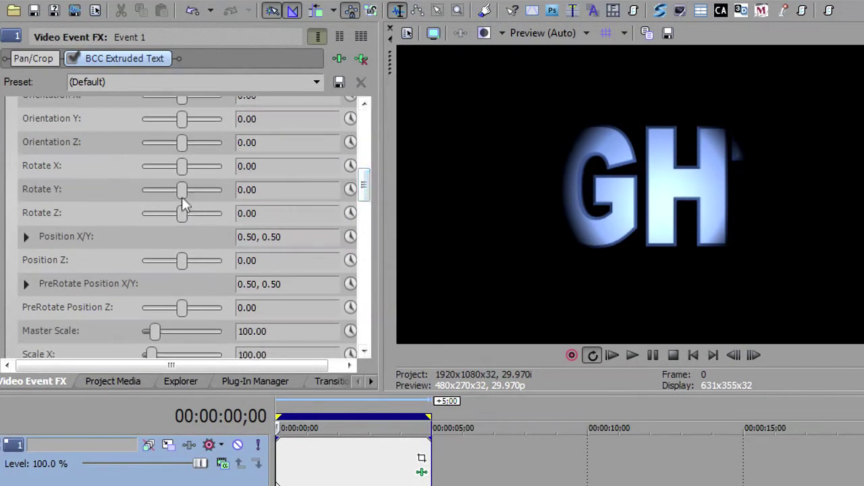
left_click_drag(184, 190, 202, 196)
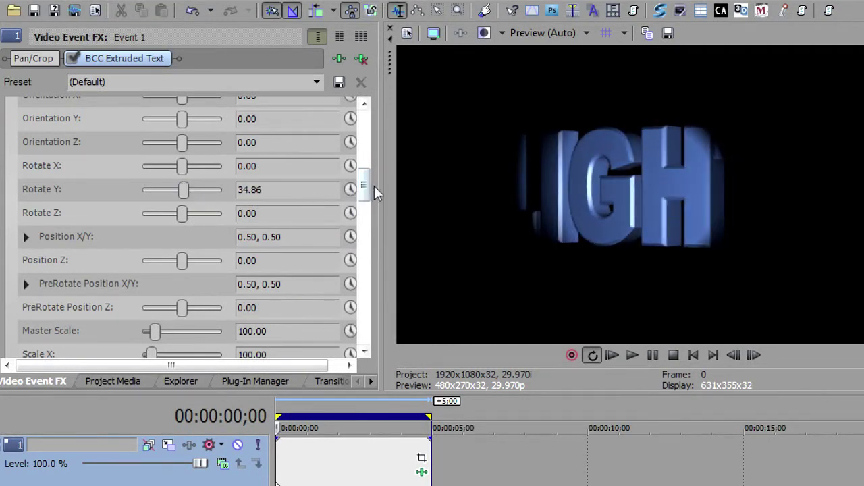
left_click_drag(365, 186, 366, 201)
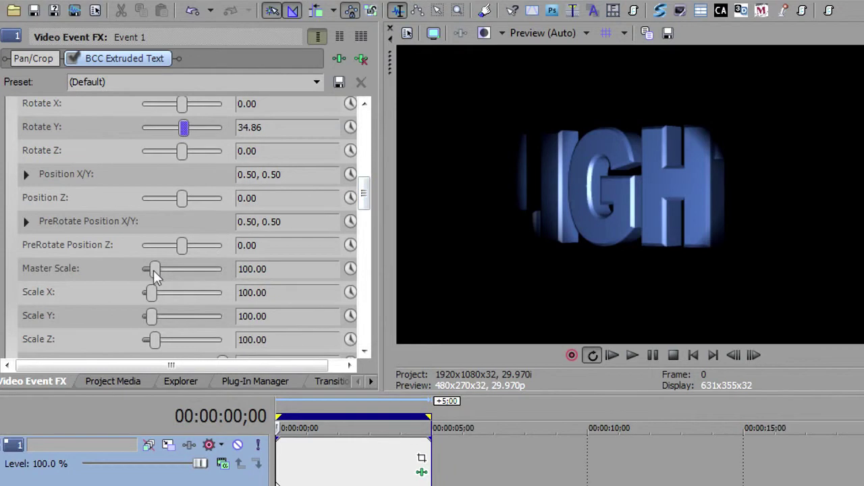
left_click_drag(154, 269, 167, 276)
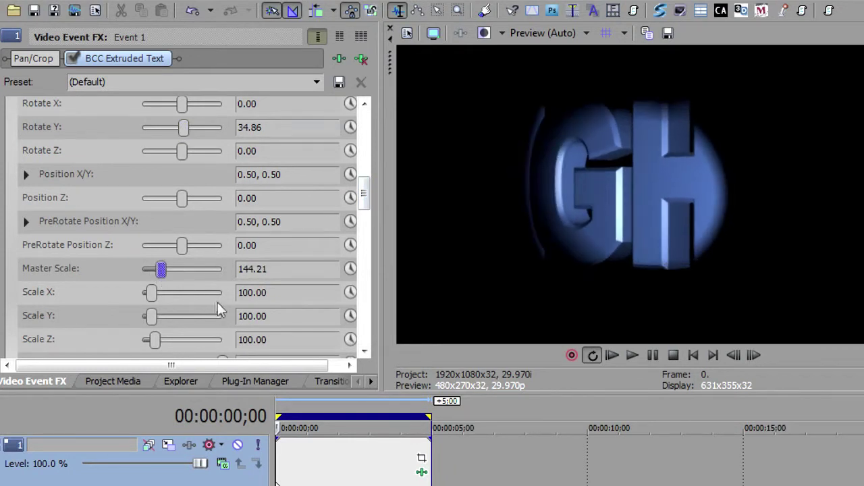
left_click_drag(221, 305, 249, 315)
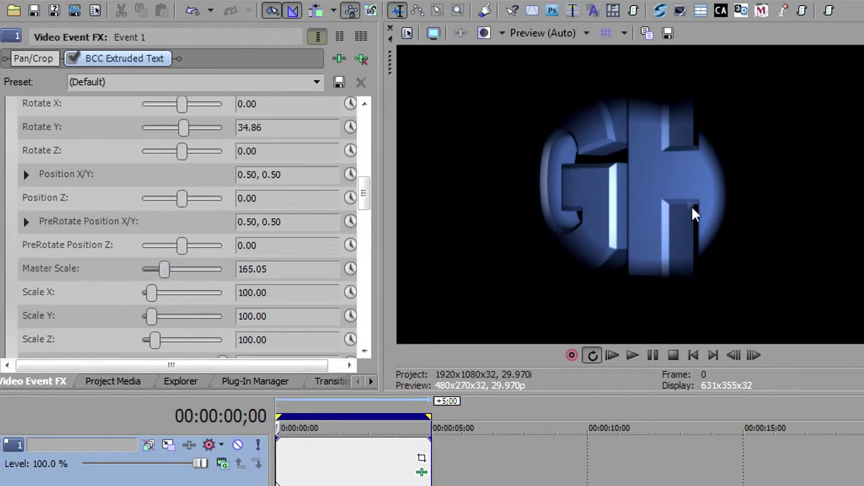
left_click_drag(365, 193, 363, 255)
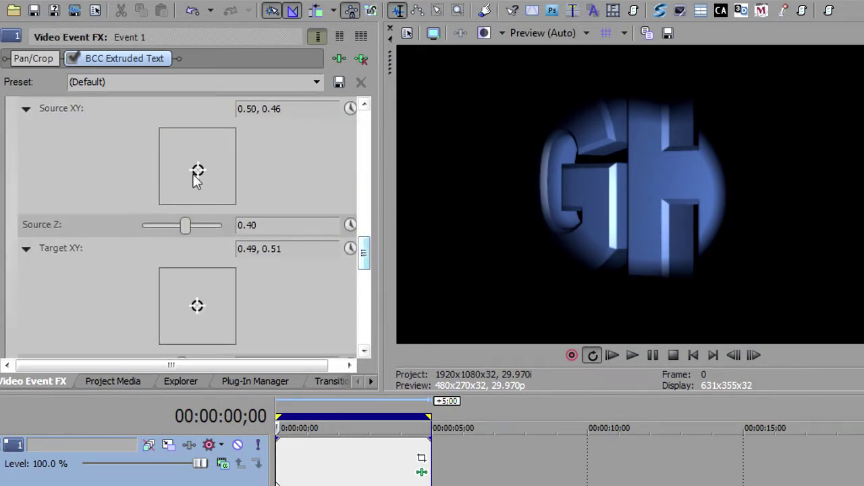
Step: Move the spotlight source to 0.52, 0.72 and compare Spot + Shadows with Spot
mouse_move(195, 168)
left_mouse_down()
mouse_move(180, 147)
mouse_move(201, 153)
left_mouse_up()
left_click_drag(368, 253, 364, 246)
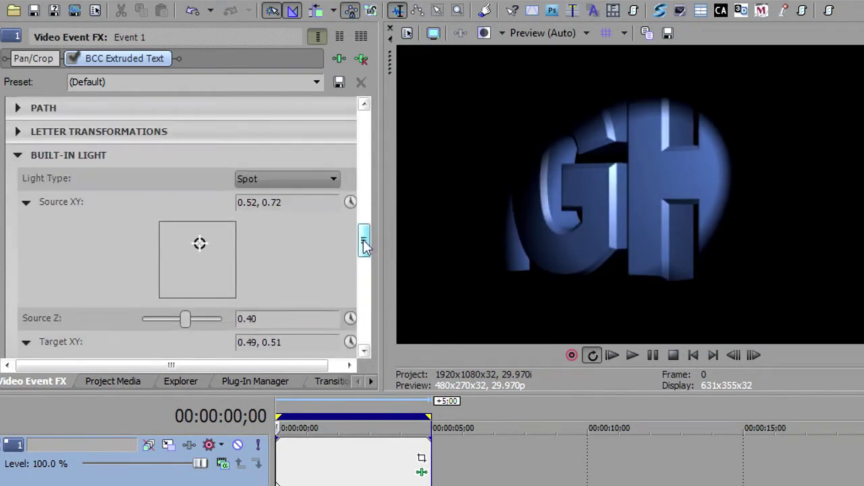
left_click(302, 179)
left_click(303, 216)
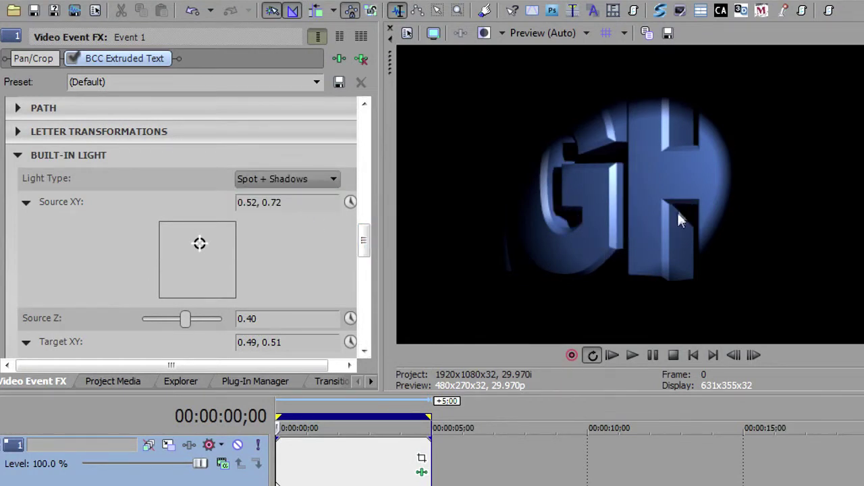
left_click(295, 181)
left_click(279, 206)
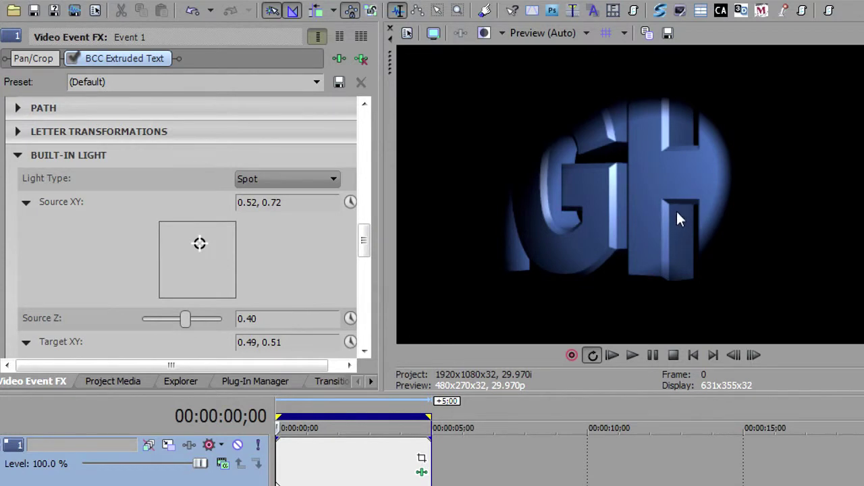
Step: Try Spot + Shadows once more, then settle on a plain Spot light
left_click(294, 181)
left_click(290, 216)
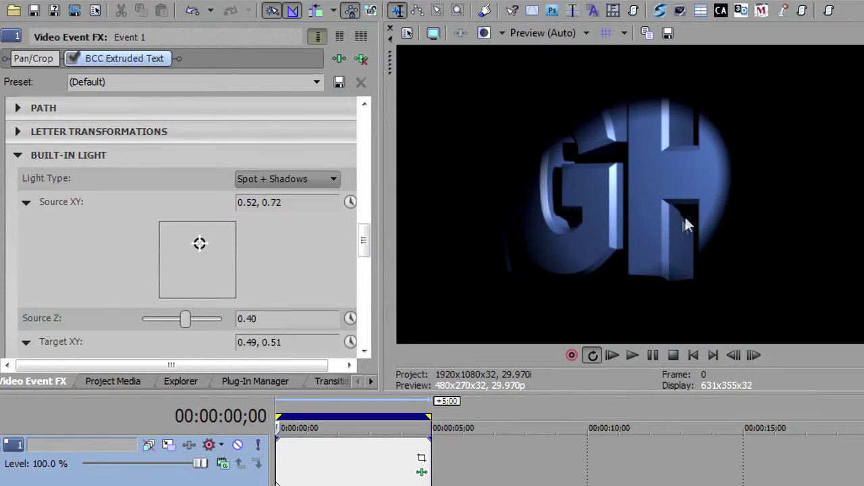
left_click_drag(367, 241, 374, 250)
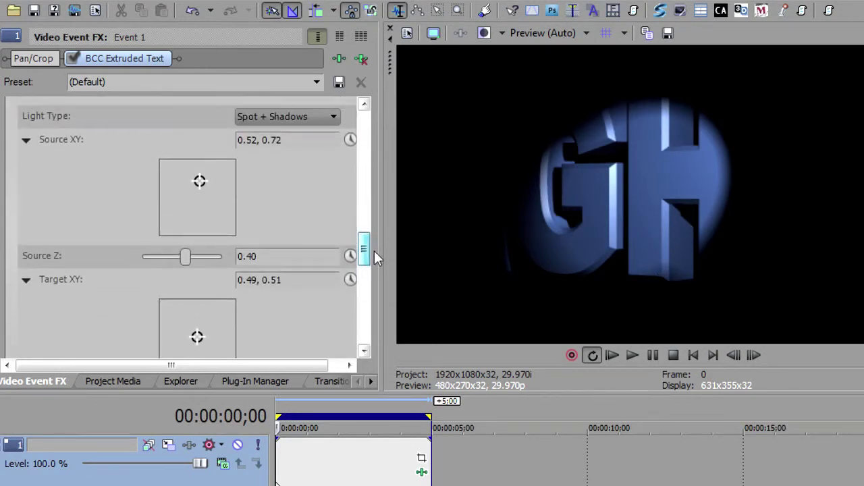
left_click(309, 118)
left_click(306, 143)
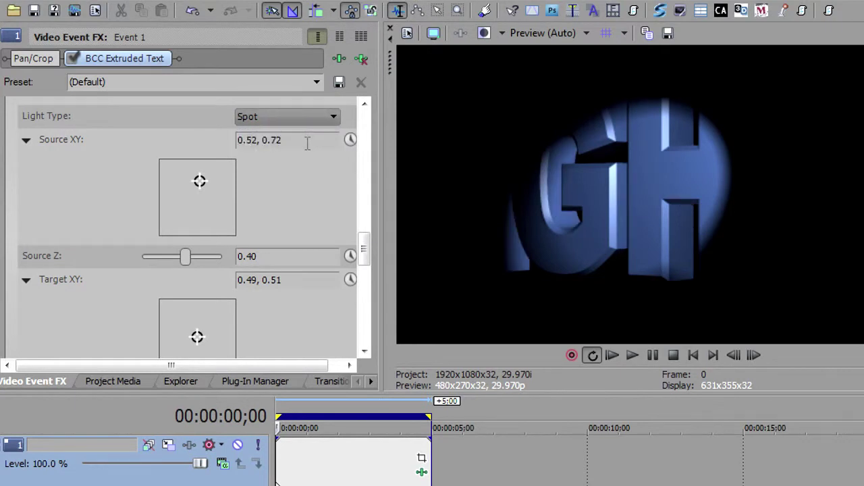
Step: Change the built-in light type to Point
left_click(296, 118)
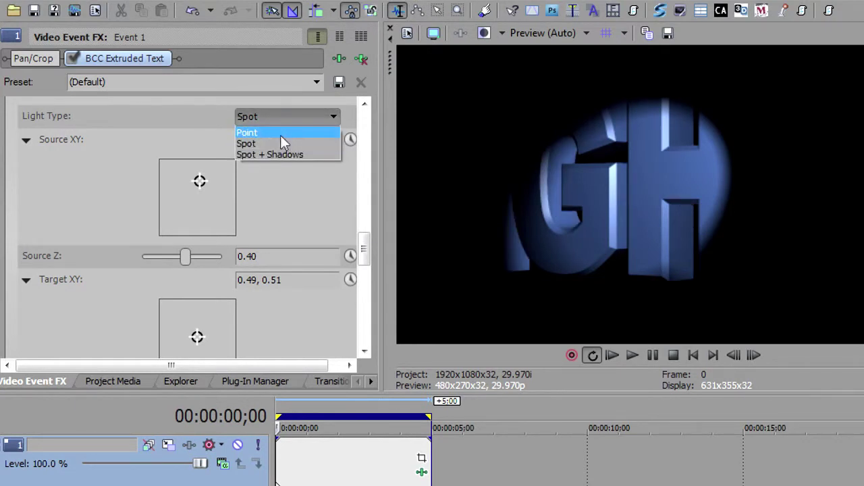
left_click(281, 130)
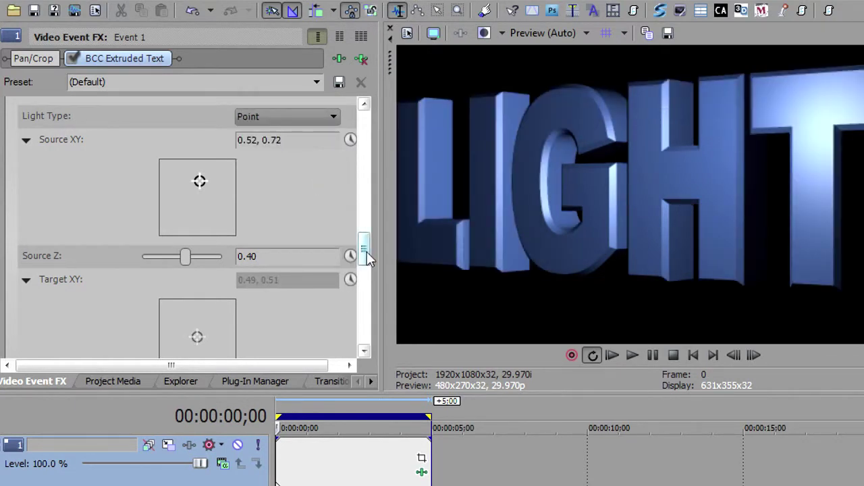
left_click_drag(363, 243, 369, 189)
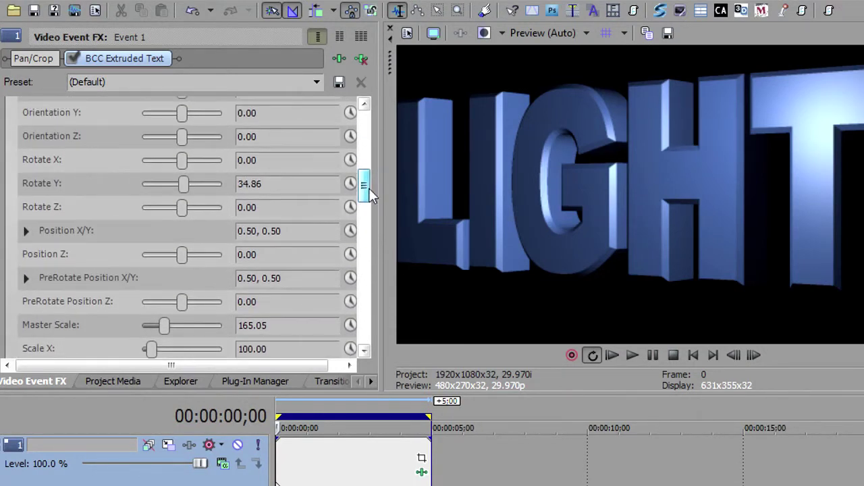
Step: Reset Rotate Y to 0 and shrink Master Scale to 96.21
double_click(183, 184)
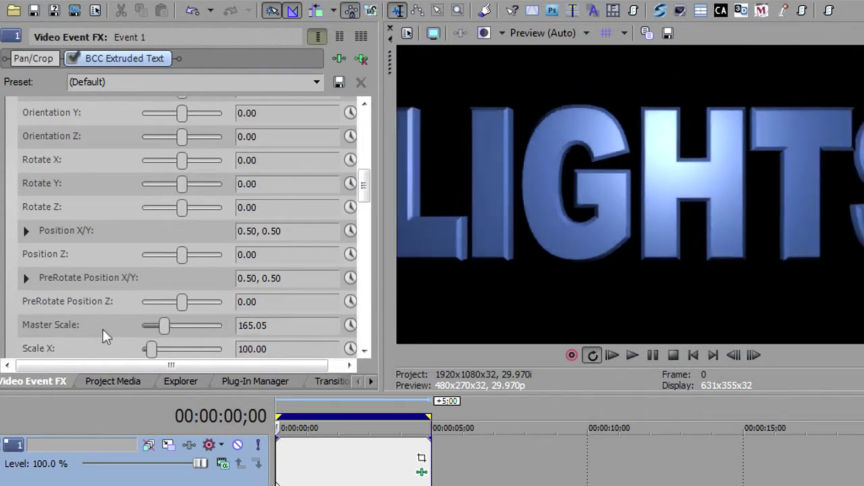
left_click_drag(164, 326, 155, 326)
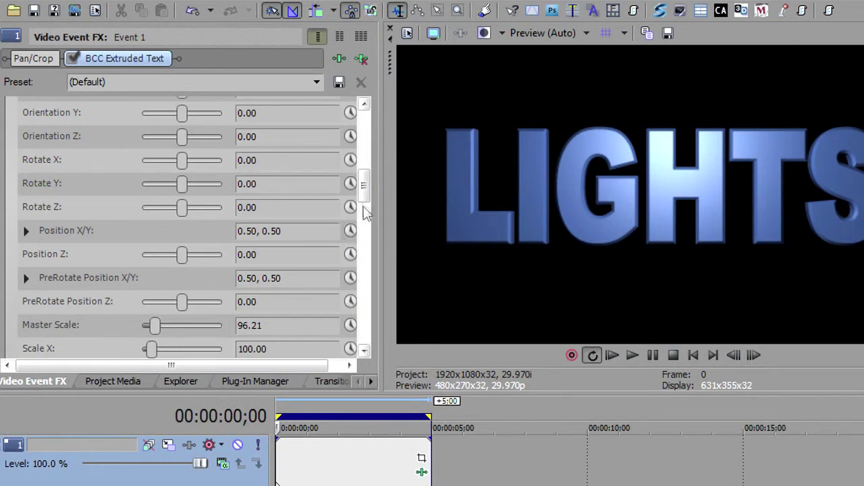
left_click_drag(363, 184, 372, 292)
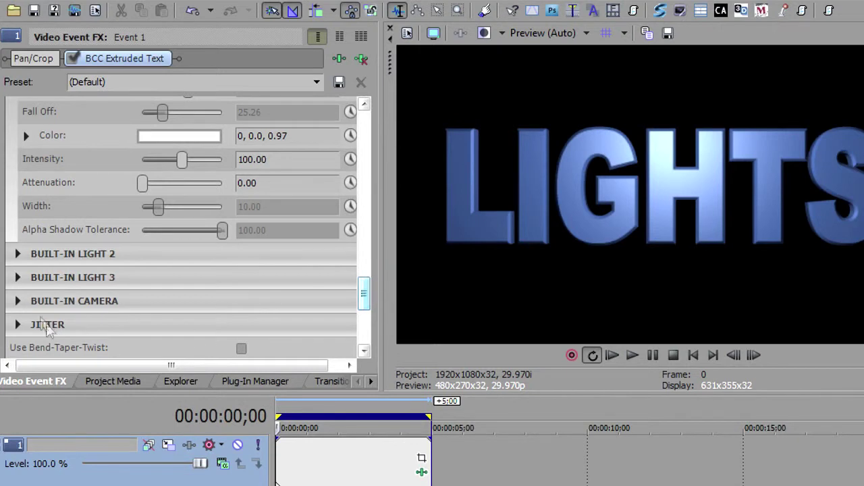
Step: Switch the built-in camera to Orbit mode and swing Orbit Spin to 125.81 around LIGHTS
left_click(20, 302)
left_click_drag(363, 264, 363, 282)
left_click(280, 132)
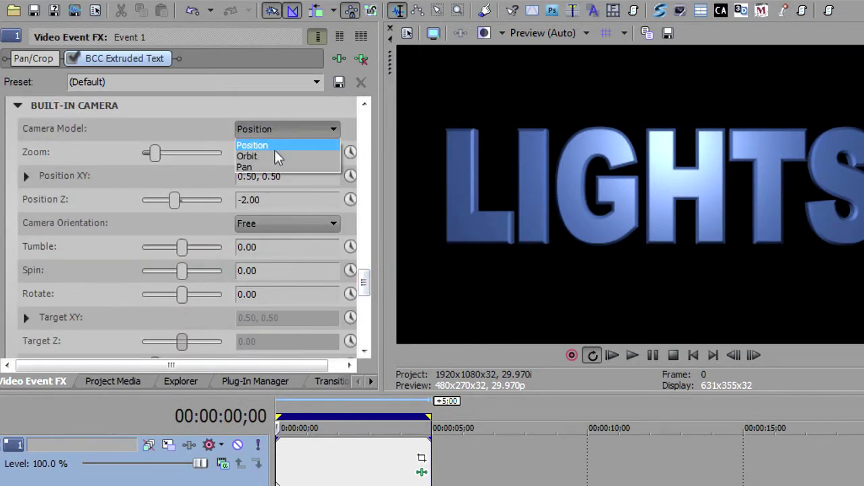
left_click(275, 154)
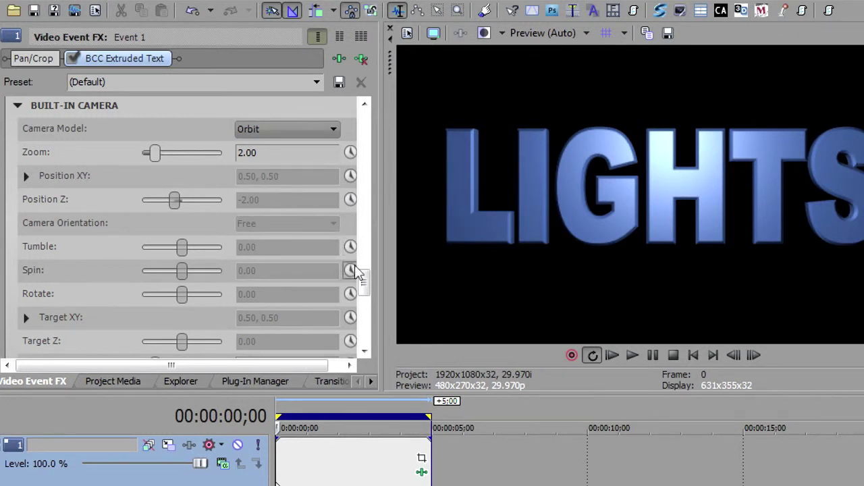
left_click_drag(364, 287, 363, 301)
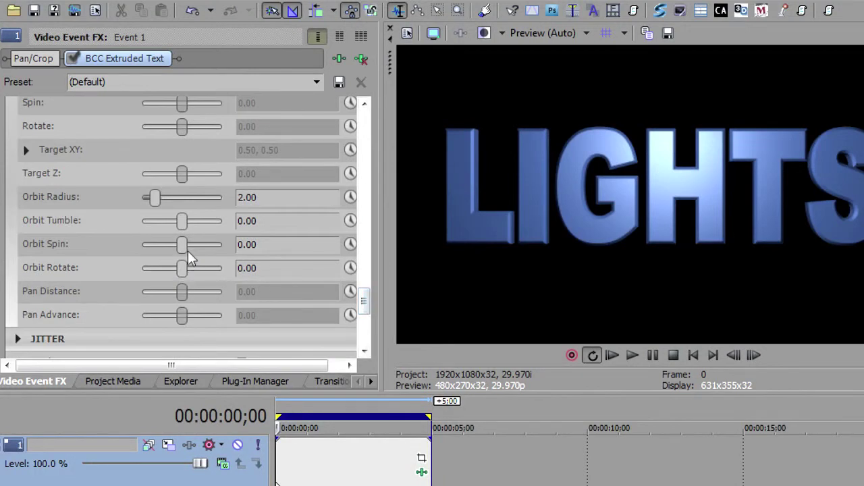
left_click_drag(184, 244, 253, 257)
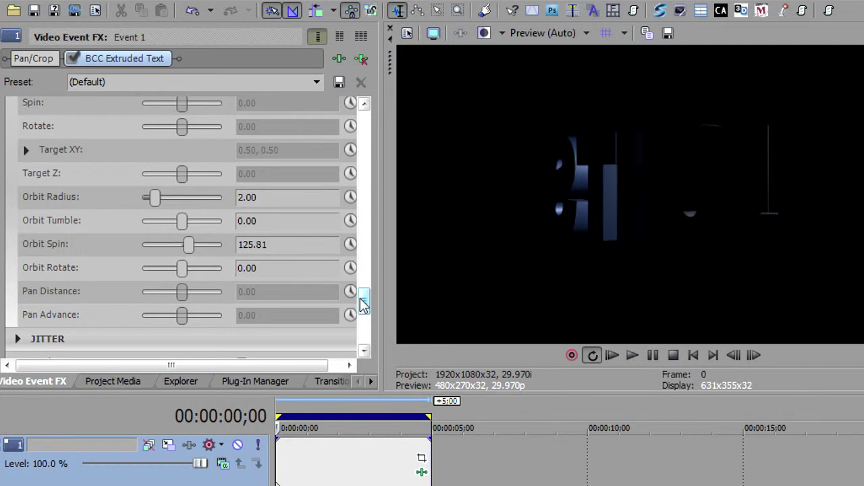
Step: Enable Built-in Light 2 and move its Source Z to -0.37 behind the text
left_click_drag(363, 301, 363, 128)
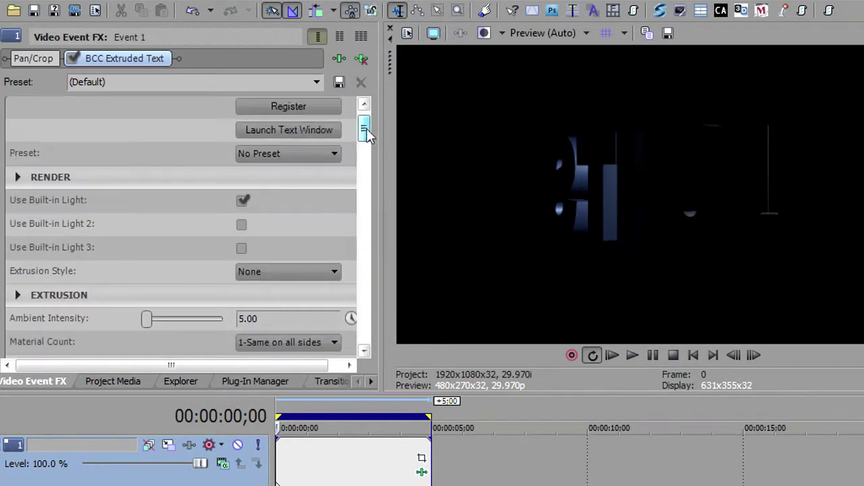
left_click(242, 225)
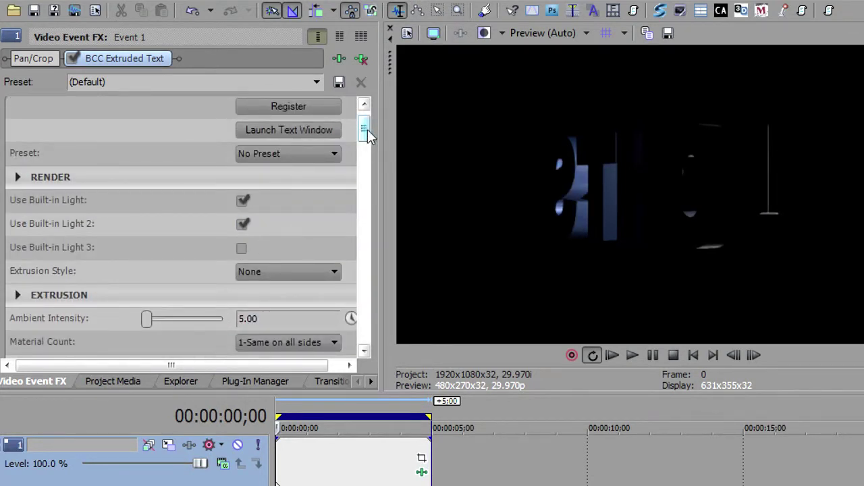
left_click_drag(368, 129, 364, 265)
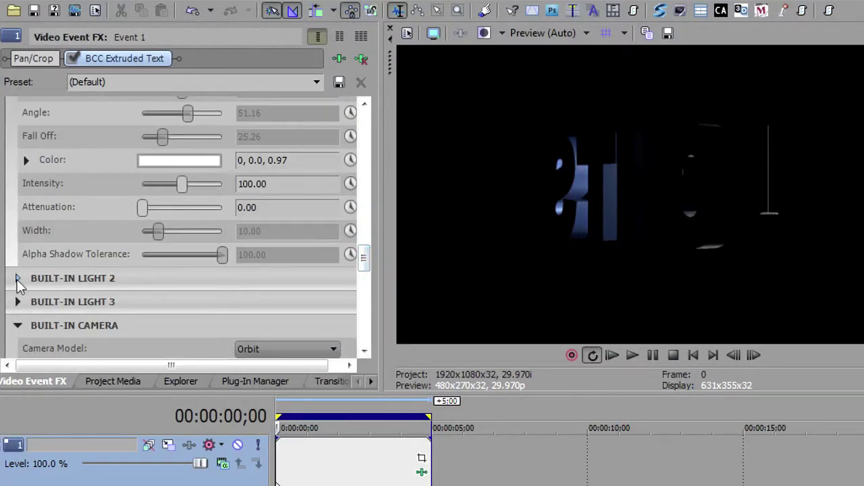
left_click(18, 281)
mouse_move(363, 245)
left_mouse_down()
mouse_move(365, 273)
mouse_move(365, 256)
left_mouse_up()
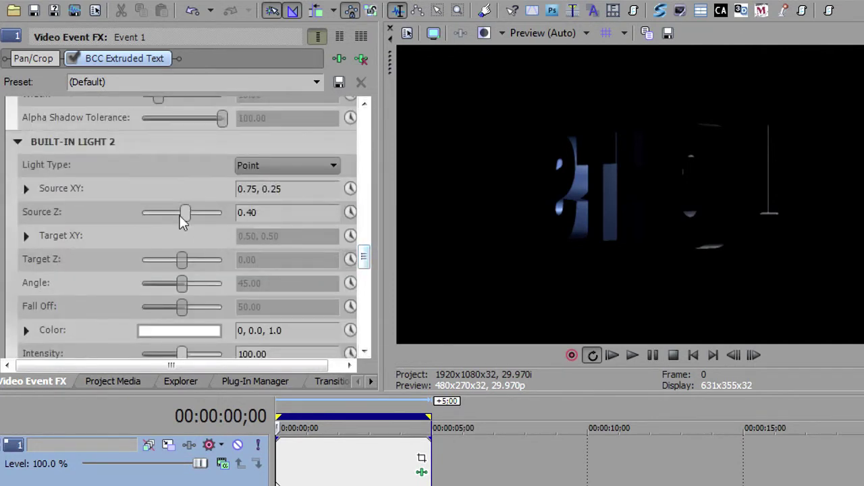
left_click_drag(185, 213, 124, 217)
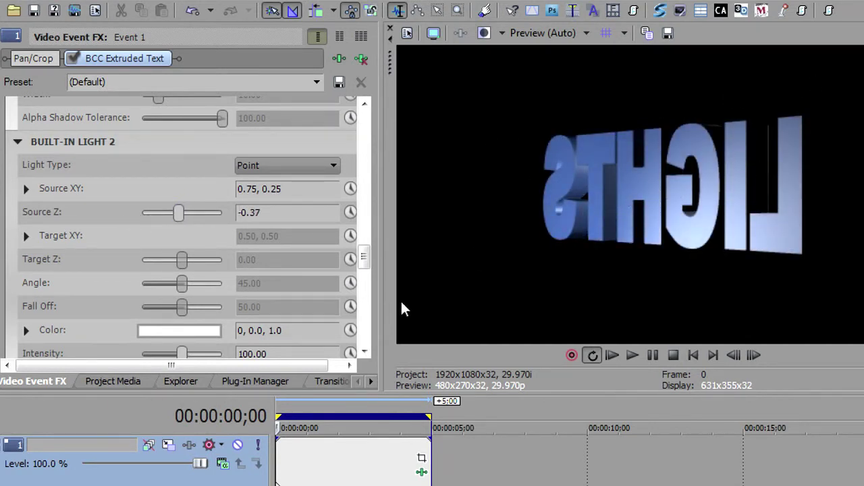
Step: Bring the camera's Orbit Spin back down to 62.15 so LIGHTS reads forwards
left_click_drag(365, 257, 361, 302)
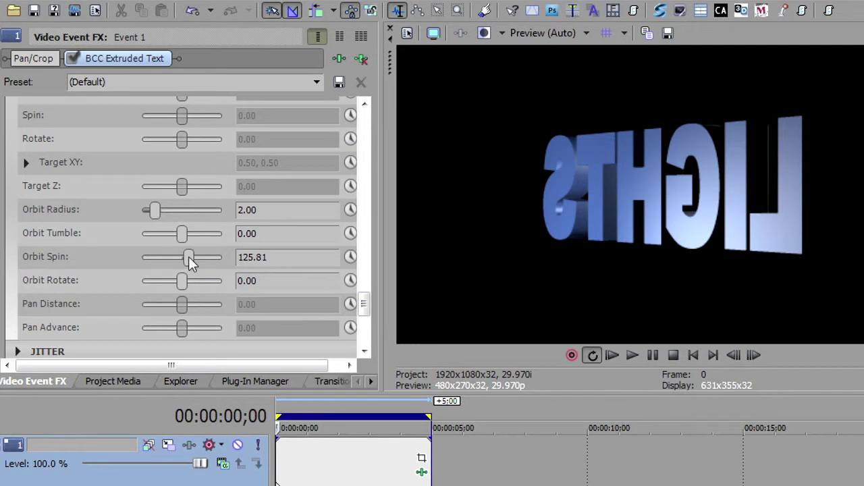
mouse_move(188, 257)
left_mouse_down()
mouse_move(137, 258)
mouse_move(198, 271)
left_mouse_up()
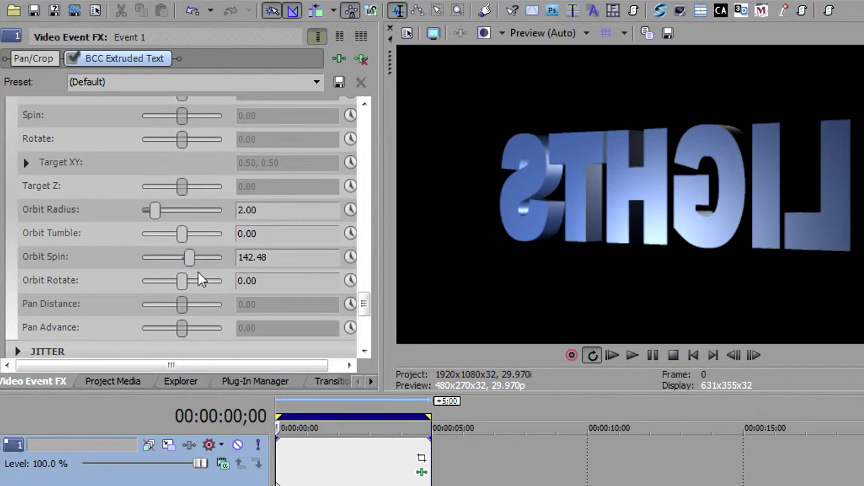
left_click_drag(198, 272, 153, 263)
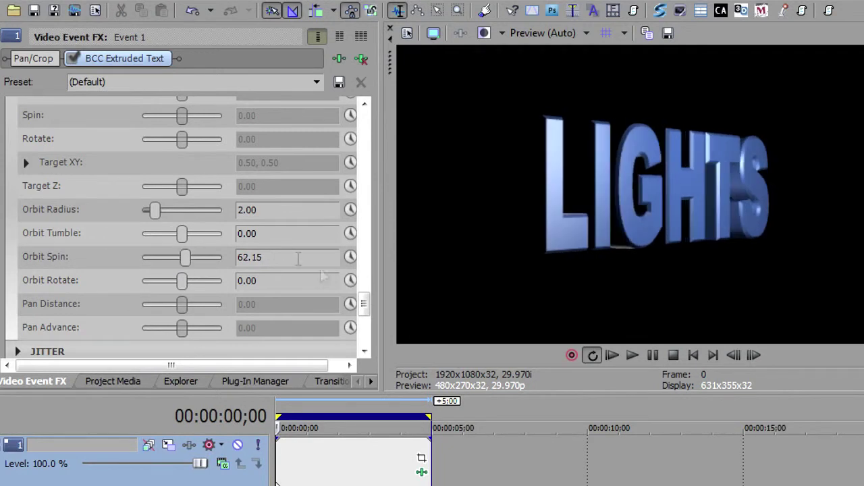
left_click_drag(366, 303, 363, 144)
Step: Disable Built-in Light 2 and enable Two-sided Lighting under Front Material
left_click(242, 196)
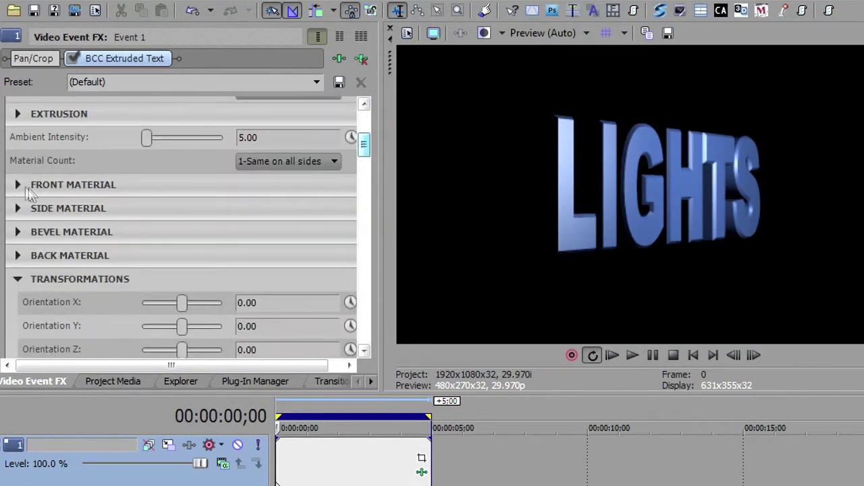
left_click(19, 184)
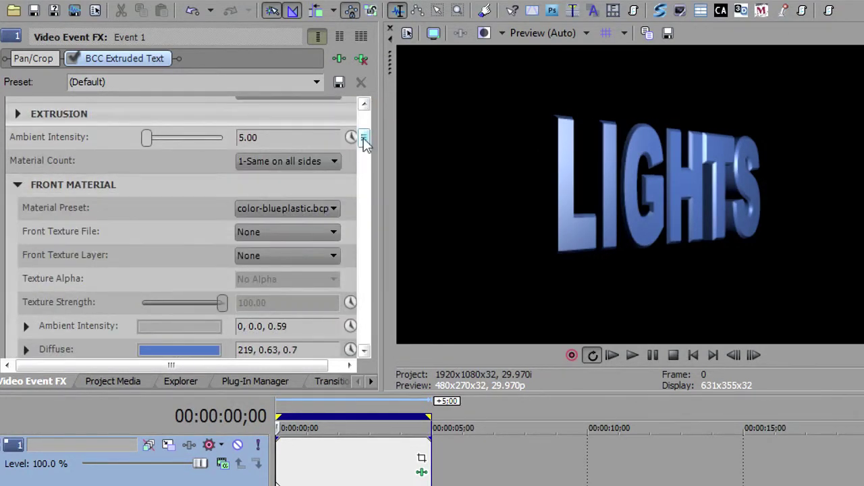
left_click_drag(362, 139, 364, 179)
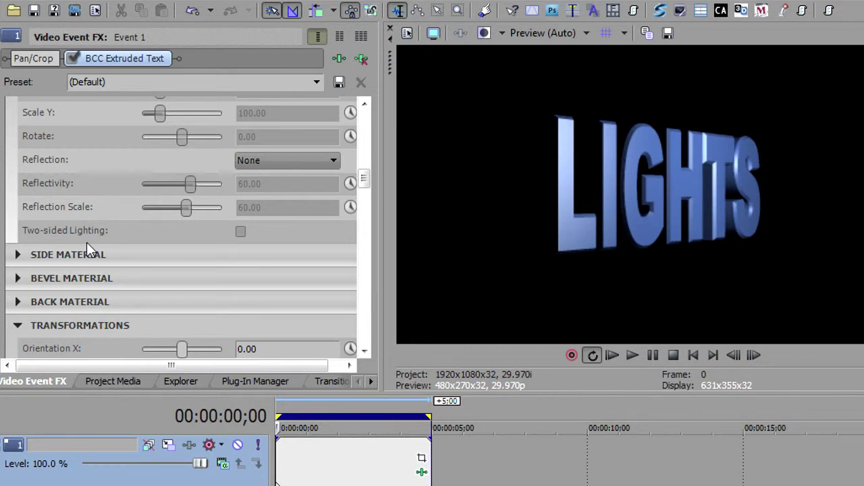
left_click(241, 232)
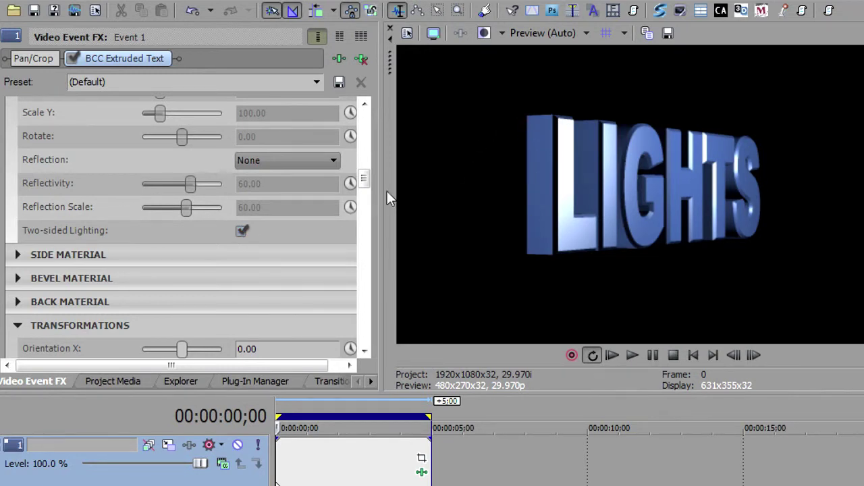
left_click_drag(363, 180, 360, 312)
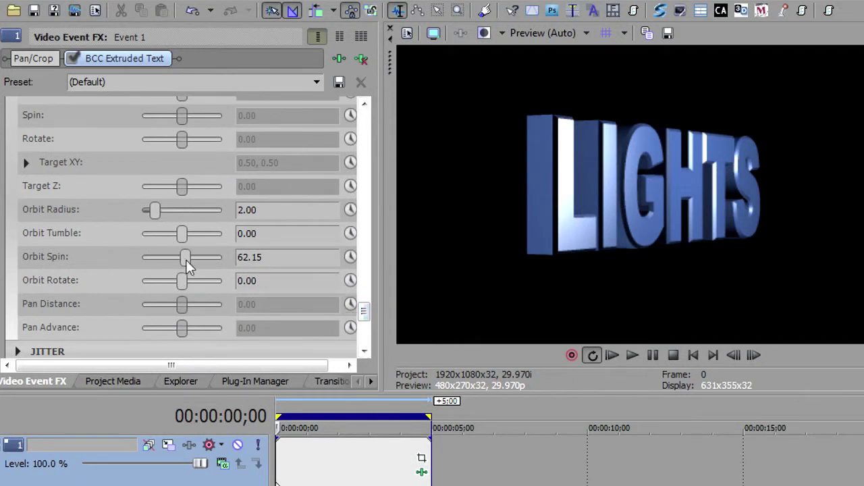
Step: Orbit the camera to about 44 and uncheck Two-sided Lighting in Front Material
left_click_drag(188, 262, 174, 274)
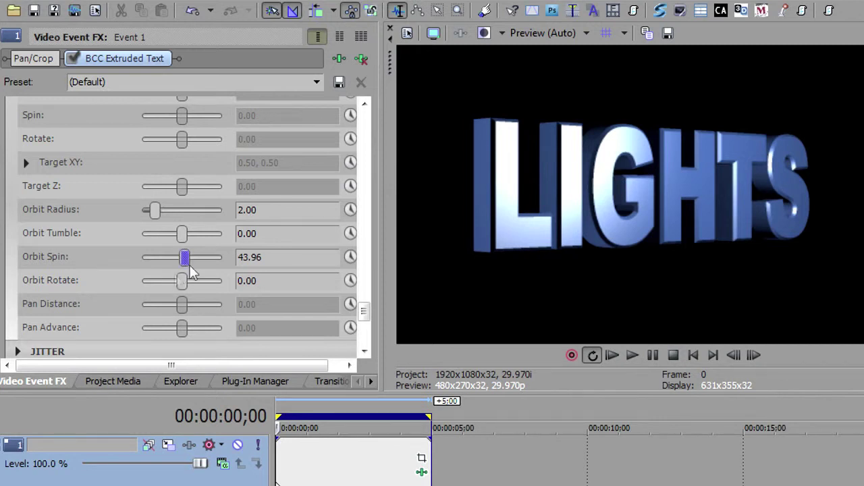
left_click_drag(365, 314, 365, 174)
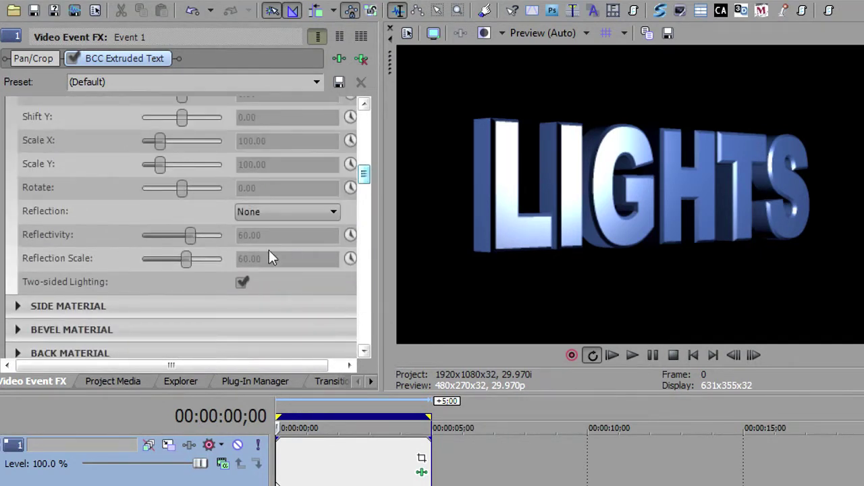
left_click(240, 282)
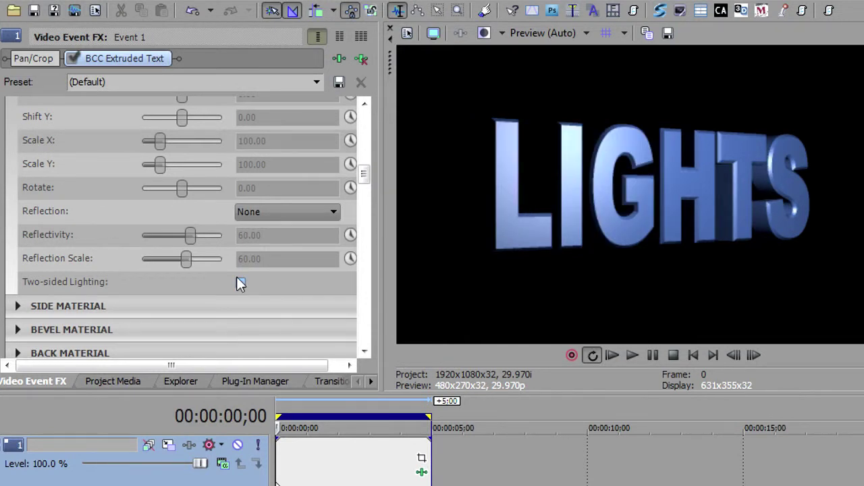
left_click_drag(366, 173, 364, 125)
Step: Re-enable Built-in Lights 2 and 3 and reset the camera's Orbit Spin to 0.00
left_click(242, 254)
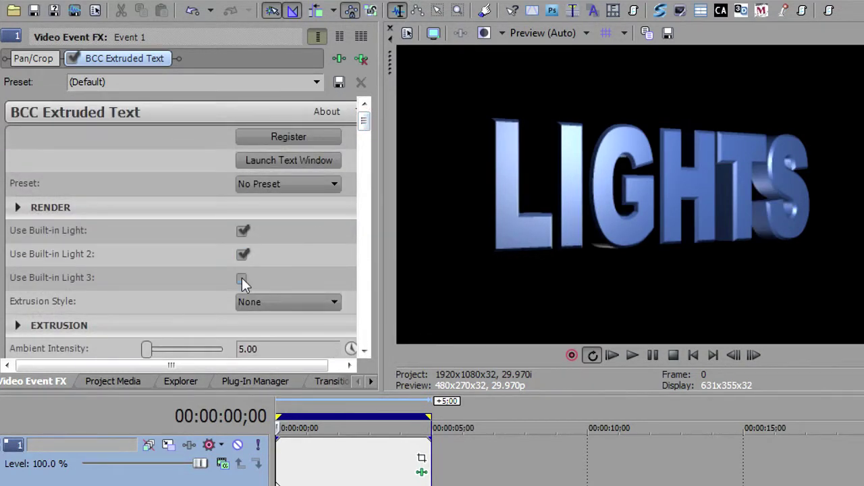
left_click(242, 278)
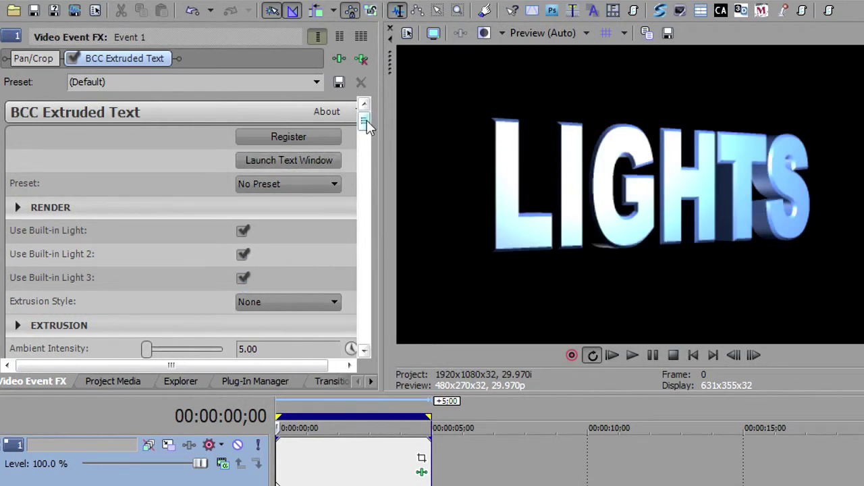
left_click_drag(367, 125, 365, 295)
double_click(183, 331)
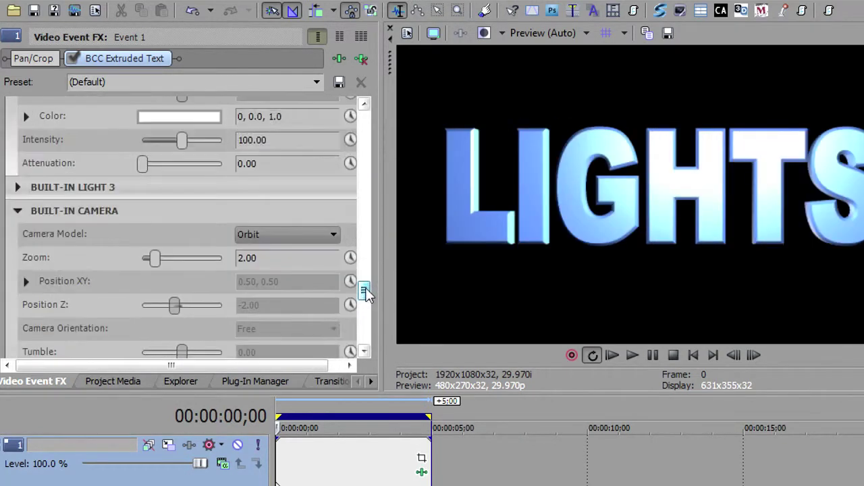
left_click(19, 212)
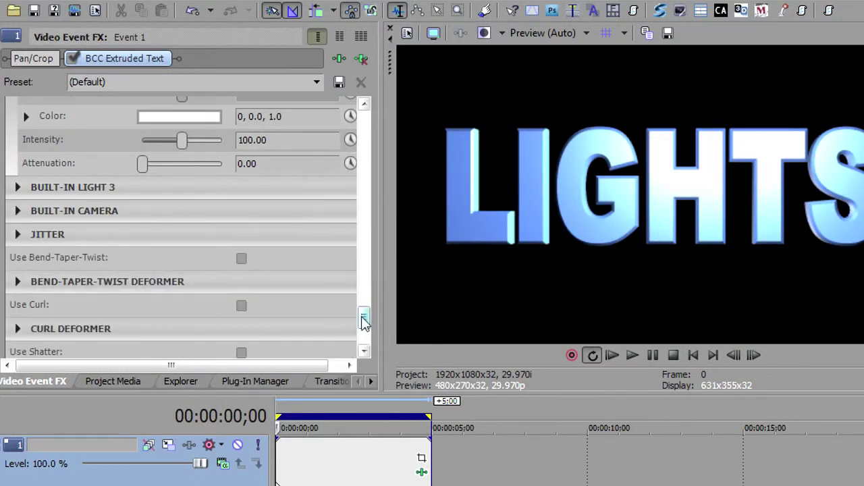
left_click_drag(363, 322, 364, 254)
Step: Make the first light a Spot with a centred source and its target aimed left
left_click(279, 151)
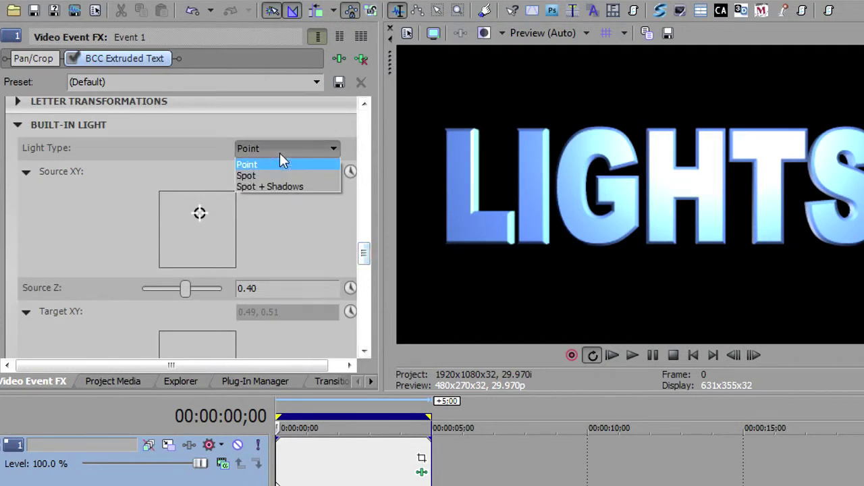
left_click(273, 176)
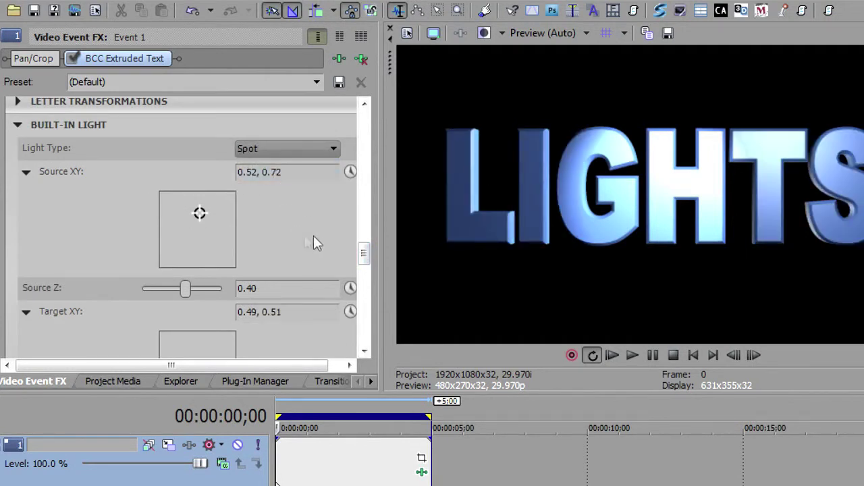
left_click_drag(364, 251, 364, 258)
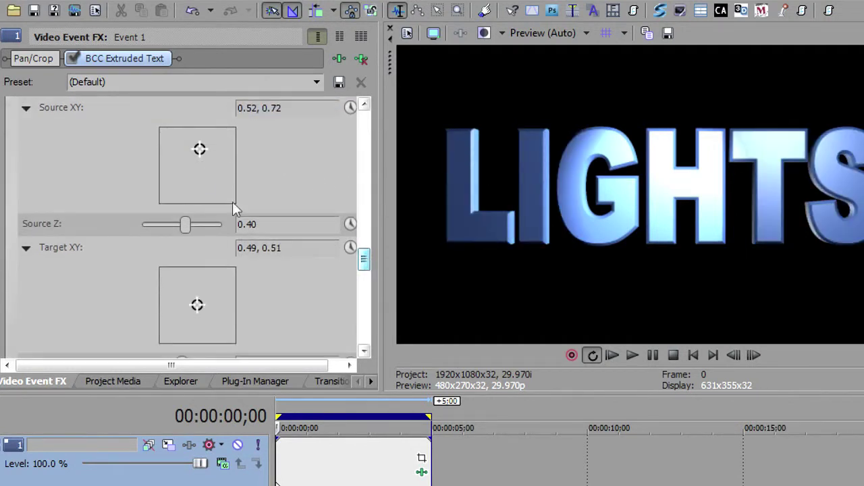
left_click_drag(173, 149, 196, 165)
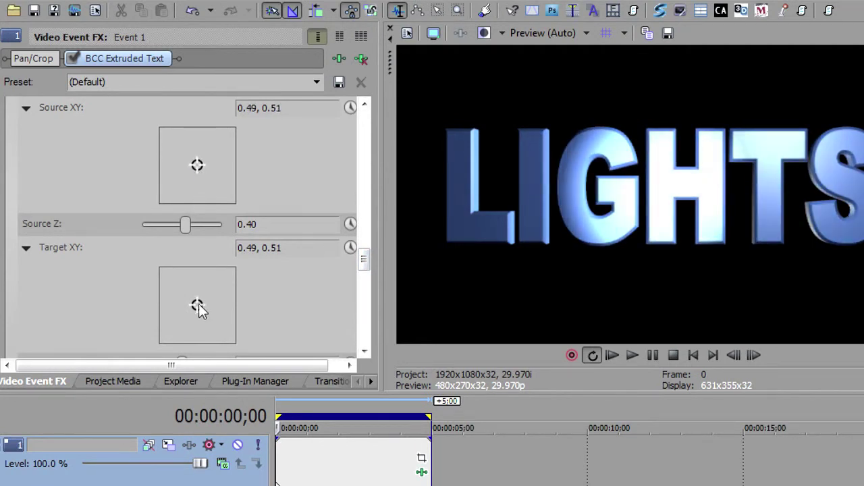
left_click_drag(194, 308, 168, 289)
Step: Make Light 2 a Spot with Source XY 0.50, 0.54 and Target XY 0.77, 0.36
left_click_drag(363, 254, 365, 298)
left_click(292, 153)
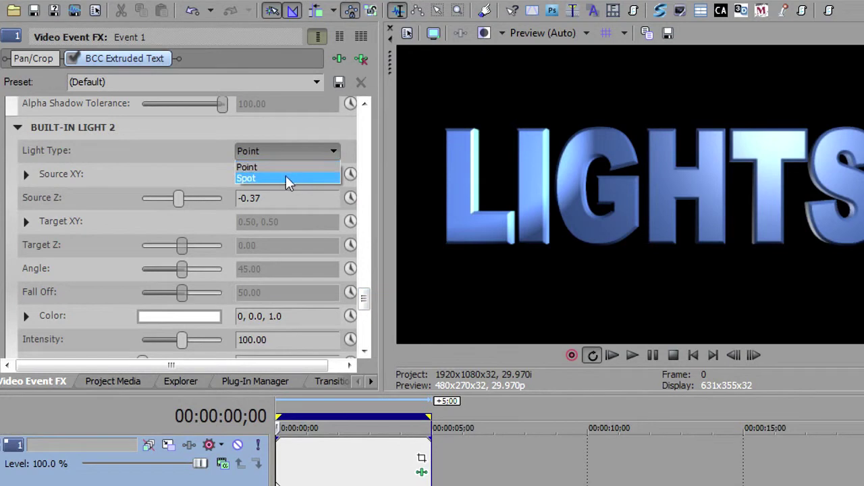
left_click(286, 177)
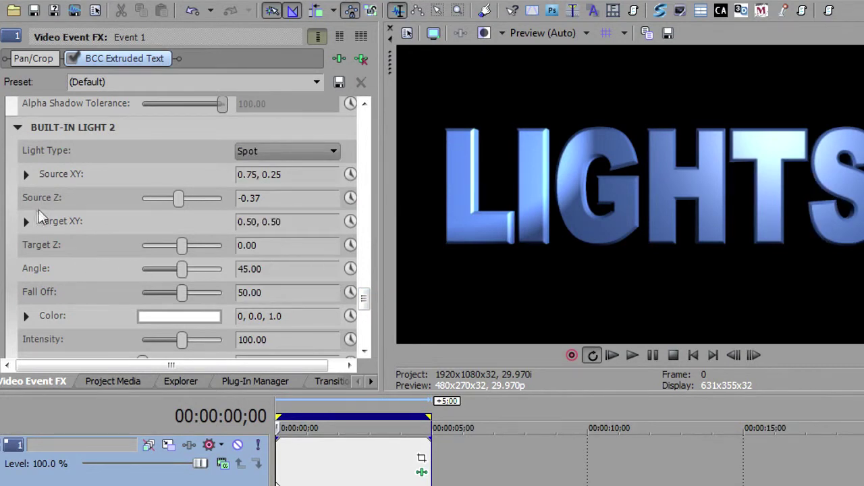
left_click(25, 222)
left_click(26, 175)
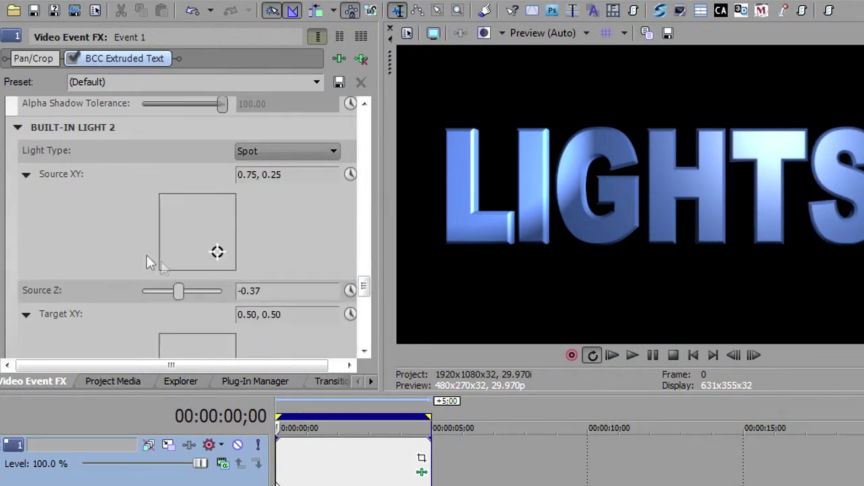
left_click_drag(217, 252, 203, 221)
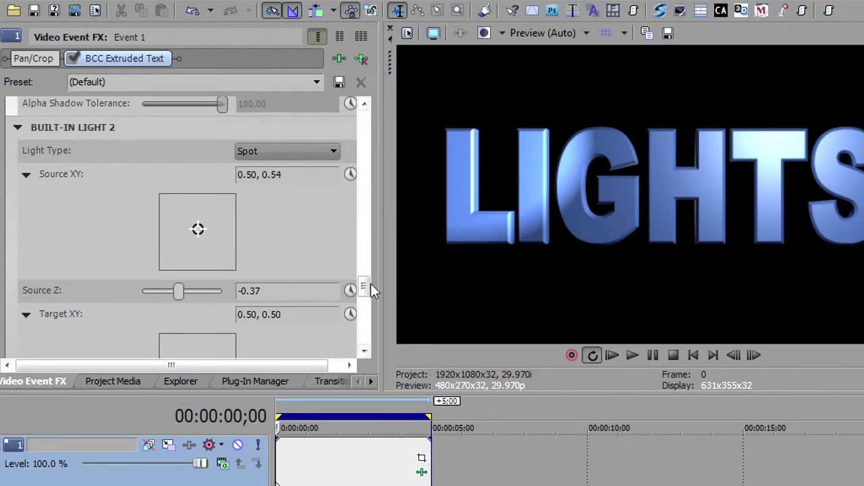
left_click_drag(364, 289, 364, 300)
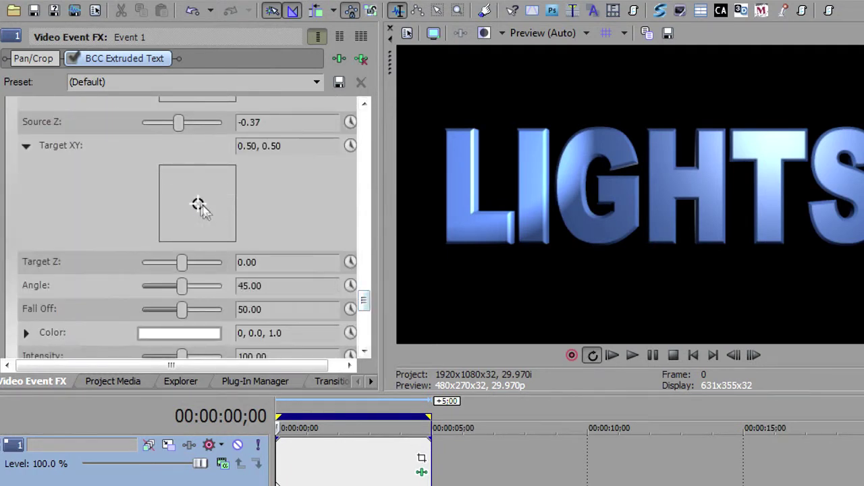
left_click_drag(203, 206, 218, 215)
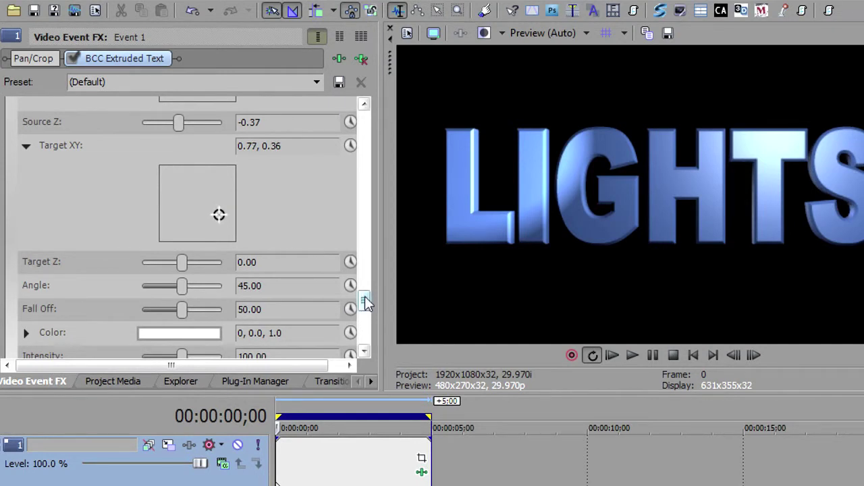
mouse_move(365, 296)
left_mouse_down()
mouse_move(364, 283)
mouse_move(371, 311)
left_mouse_up()
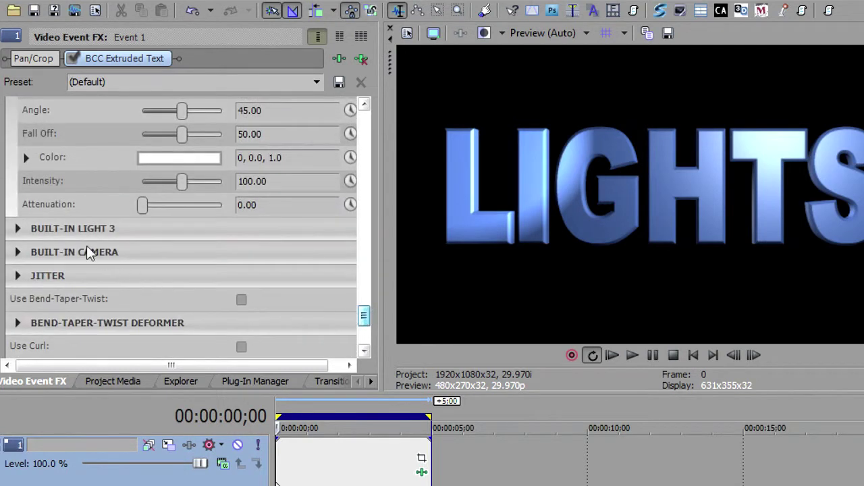
Step: Make Light 3 a Spot with its source raised and its target aimed down-left
left_click(27, 228)
left_click(296, 255)
left_click(292, 280)
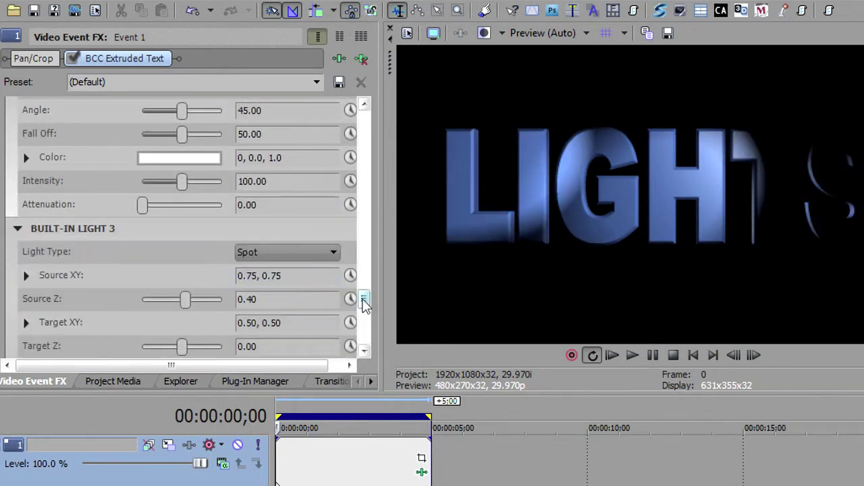
left_click_drag(365, 300, 364, 312)
left_click(27, 110)
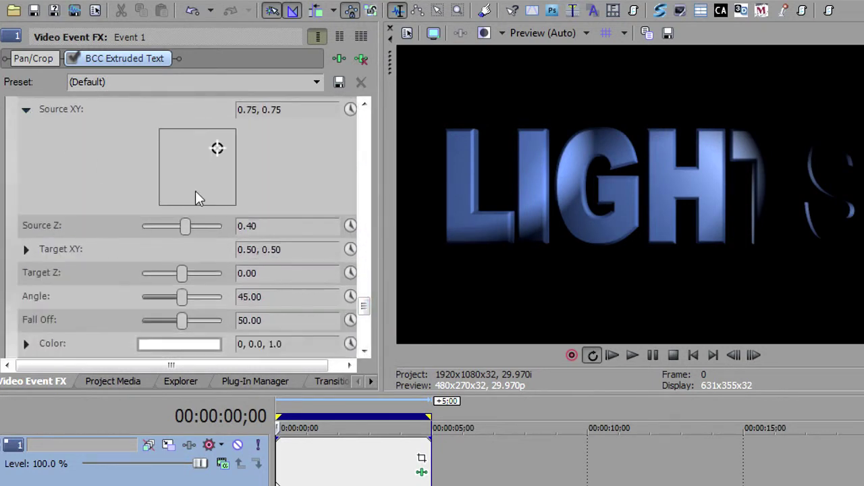
mouse_move(214, 151)
left_mouse_down()
mouse_move(181, 162)
mouse_move(191, 124)
mouse_move(202, 143)
left_mouse_up()
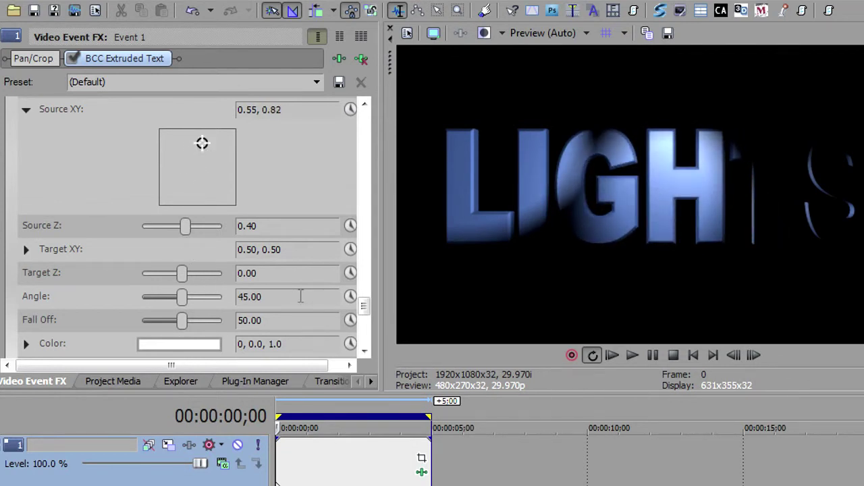
left_click(25, 249)
left_click_drag(198, 307, 188, 327)
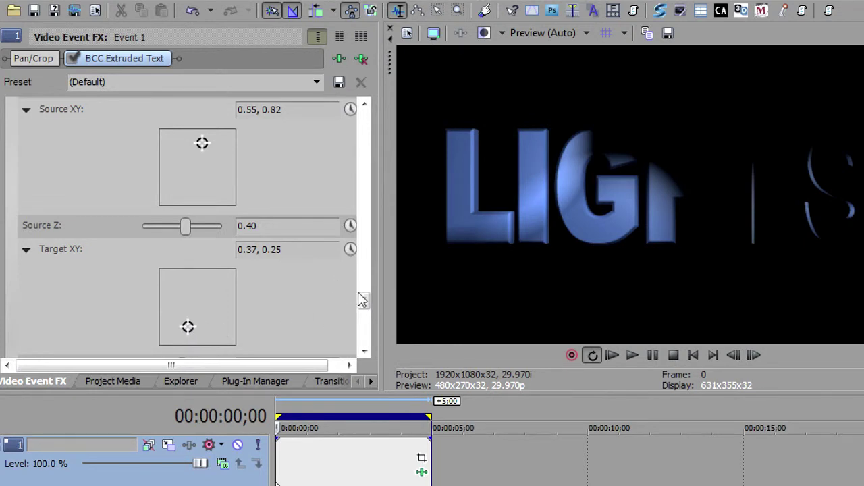
left_click_drag(363, 301, 364, 239)
Step: Start animating the first light's Target XY and set the start keyframe to Smooth Fade
left_click(349, 131)
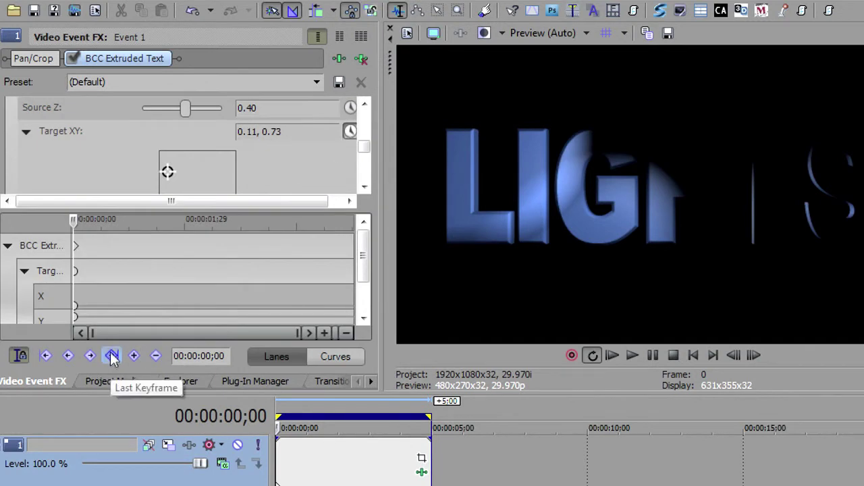
left_click(112, 356)
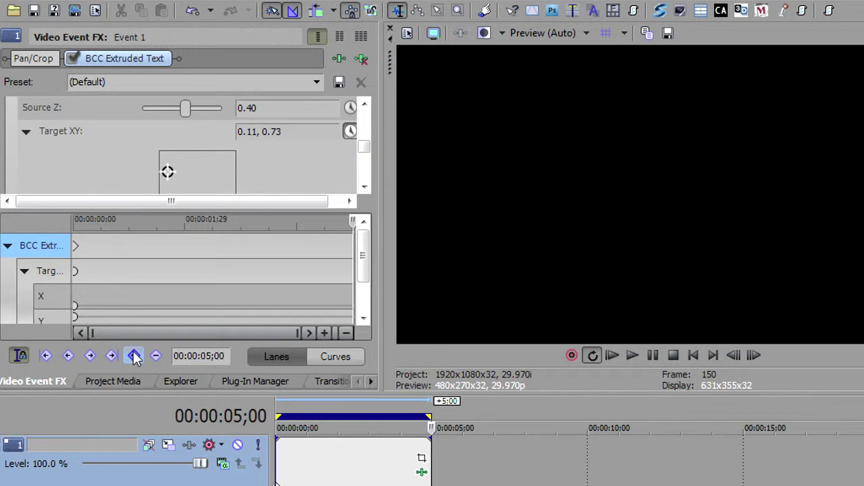
left_click(75, 272)
right_click(76, 277)
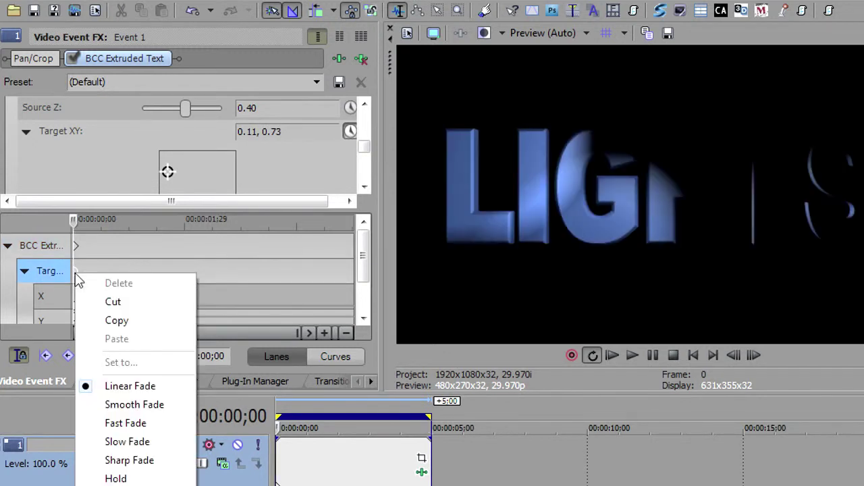
left_click(144, 408)
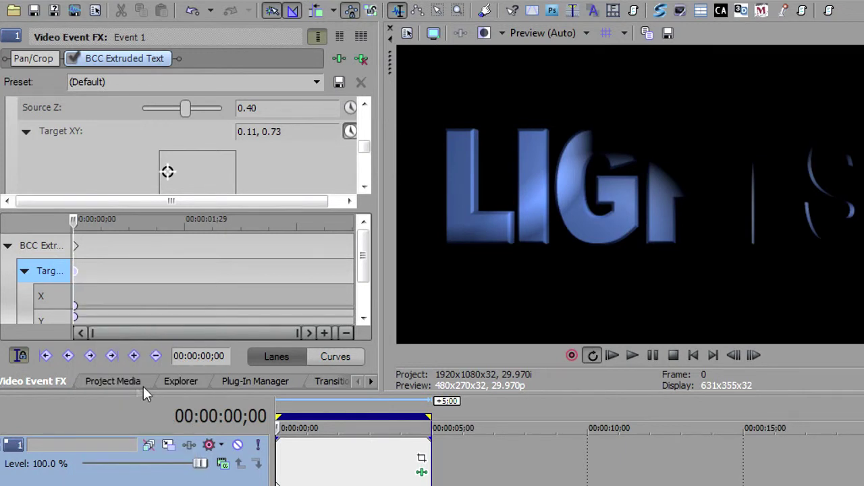
Step: Add a Target XY keyframe at 00:00:05;00 and set it to Smooth Fade
left_click(112, 357)
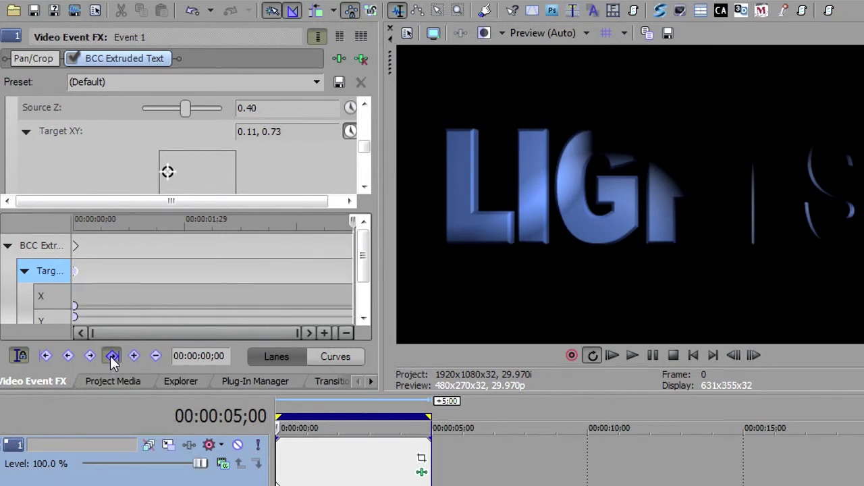
left_click(134, 356)
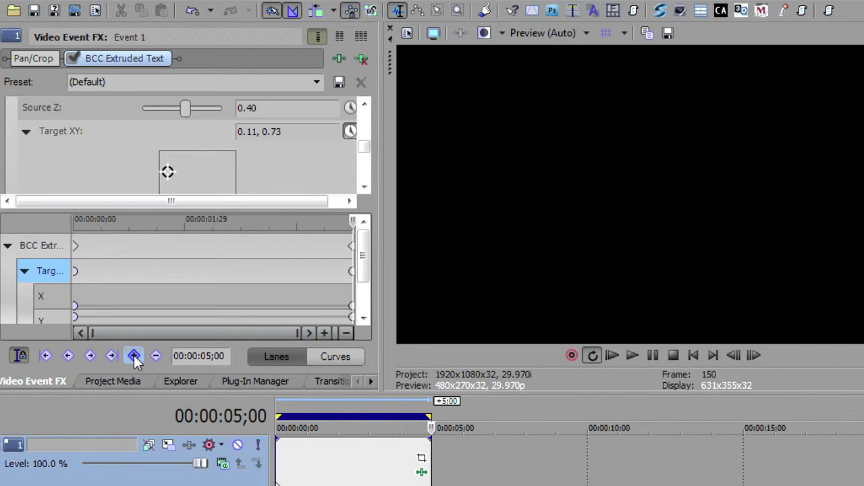
right_click(351, 271)
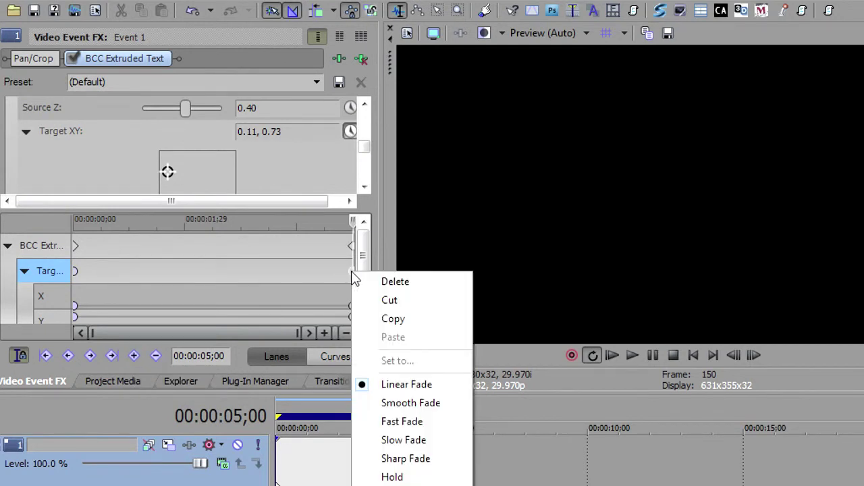
left_click(389, 401)
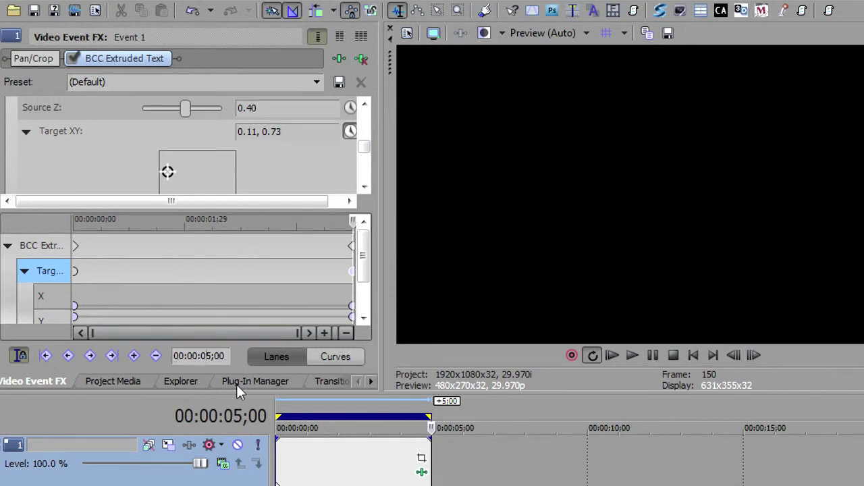
Step: At 00:00:02;25, move the first light's Target XY to 0.78, 0.34
type("2")
key("BackSpace")
type("25")
key("Return")
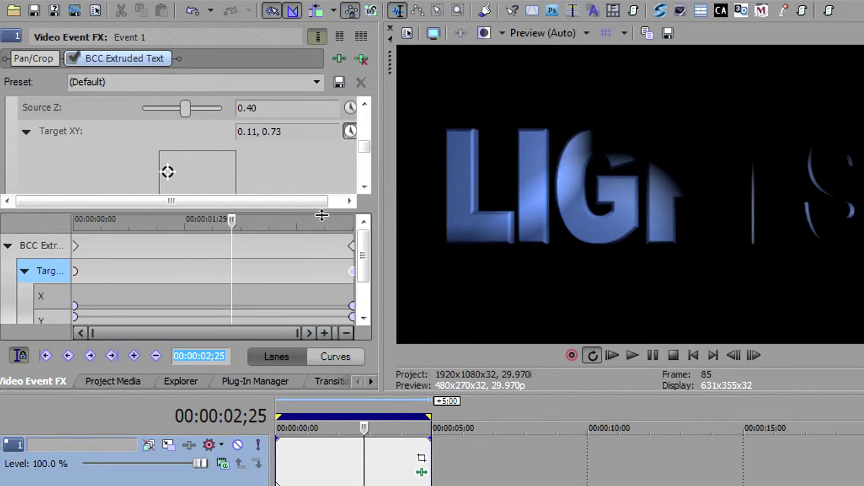
left_click_drag(318, 257, 318, 258)
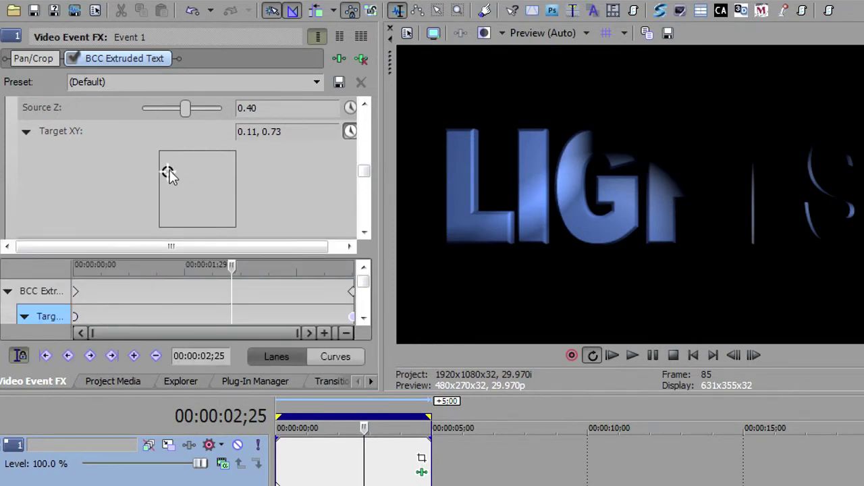
left_click_drag(168, 173, 220, 205)
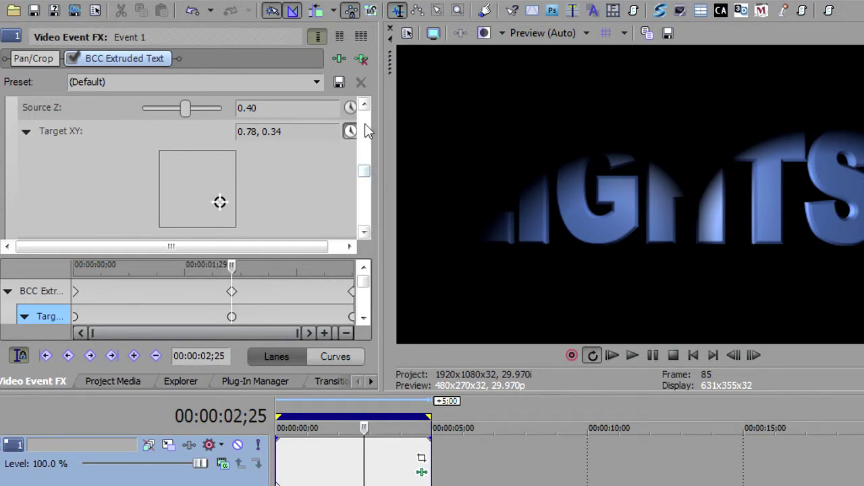
scroll(367, 130, "up", 2)
mouse_move(365, 165)
left_mouse_down()
mouse_move(365, 155)
mouse_move(367, 170)
left_mouse_up()
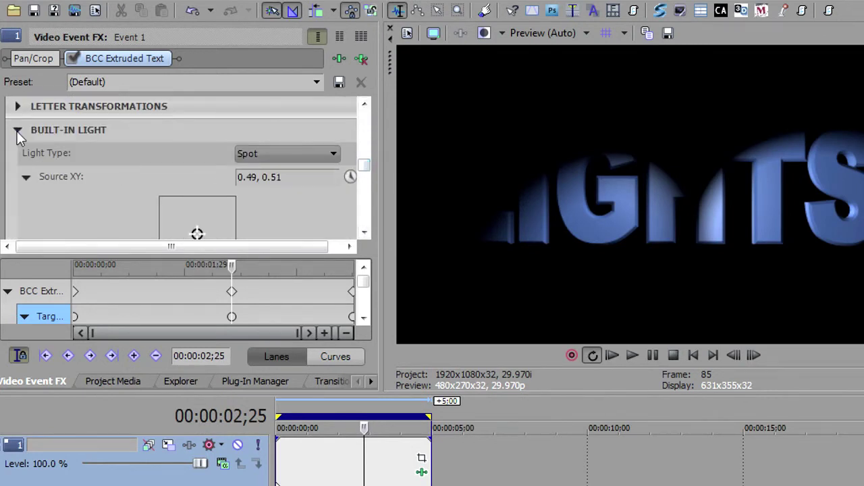
Step: Collapse Light 1 and start keyframing Built-in Light 2's Target XY at 0.77, 0.36
left_click(17, 131)
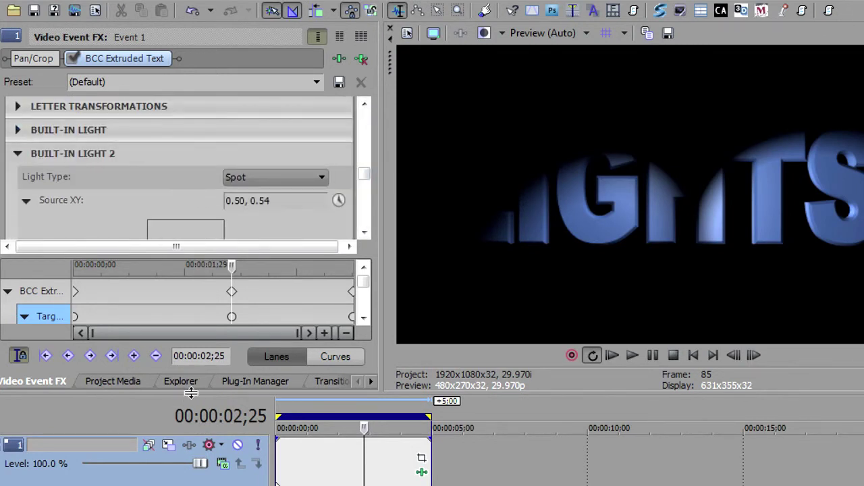
left_click_drag(192, 399, 189, 453)
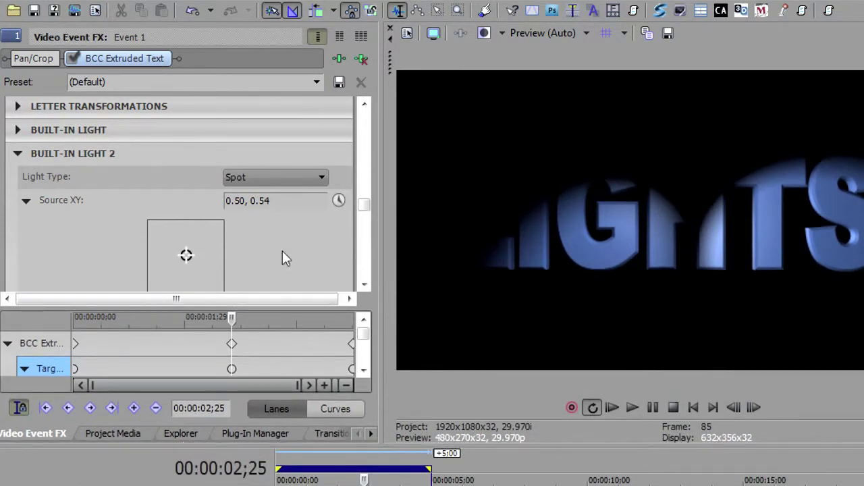
left_click(364, 284)
scroll(365, 209, "down", 2)
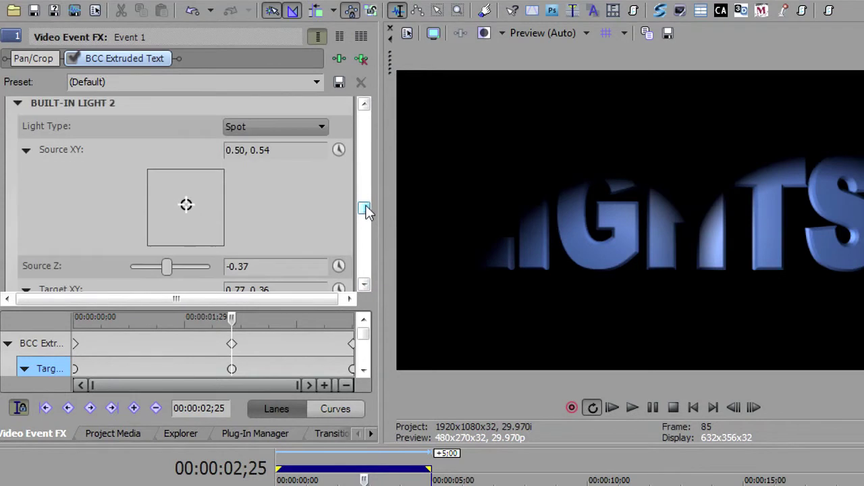
scroll(366, 215, "down", 7)
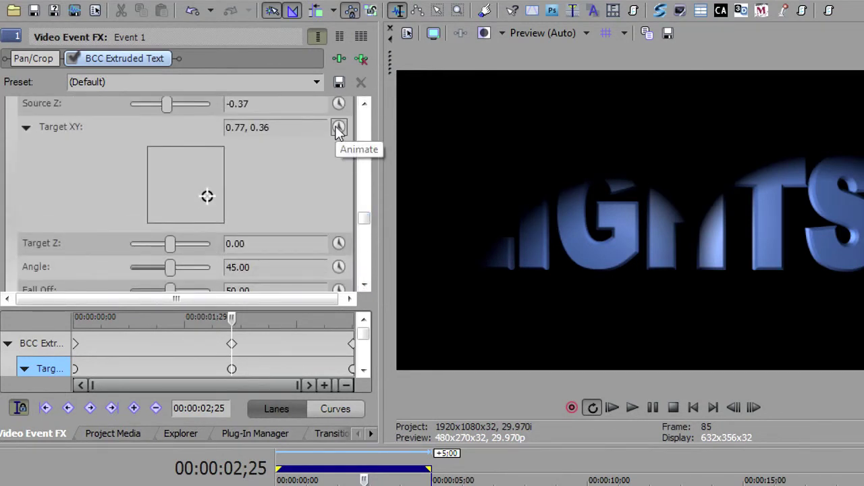
left_click(338, 129)
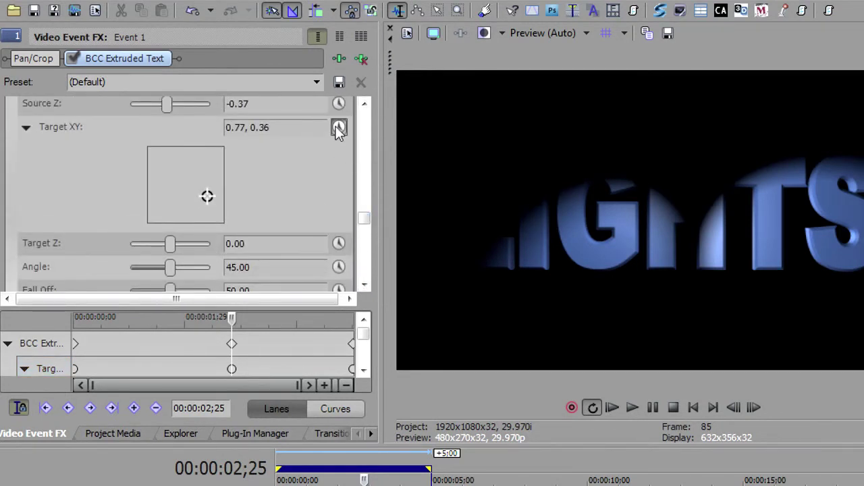
Step: Give light 2's starting Target XY keyframe a Smooth Fade
left_click(363, 354)
left_click(365, 359)
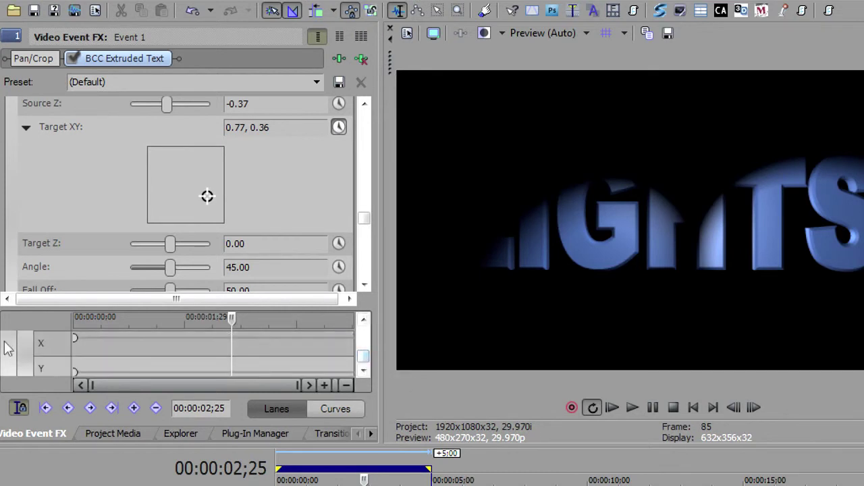
left_click(363, 319)
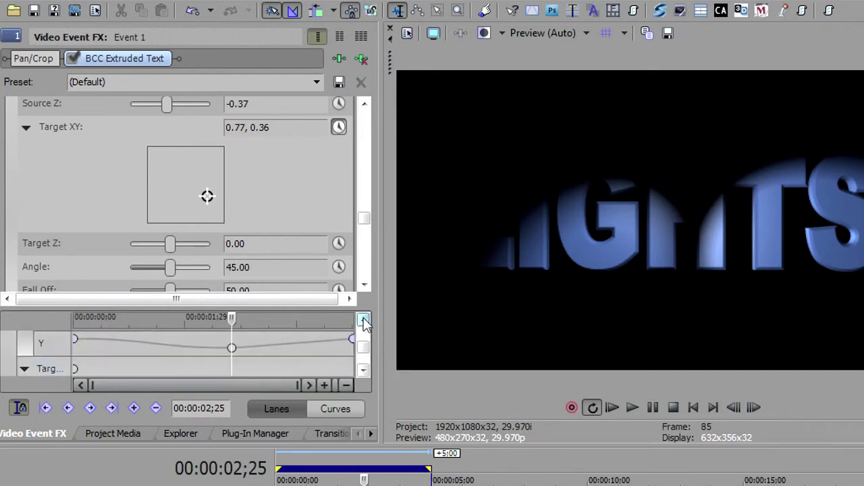
left_click(364, 371)
left_click(363, 369)
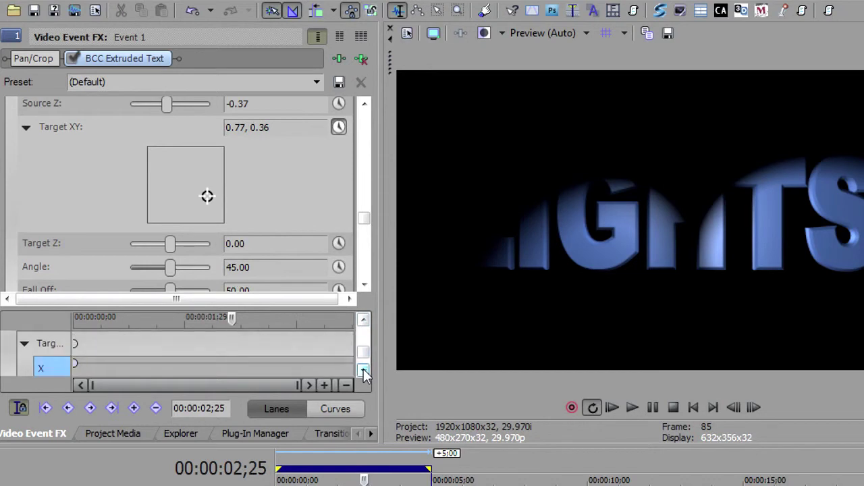
left_click(76, 349)
right_click(75, 346)
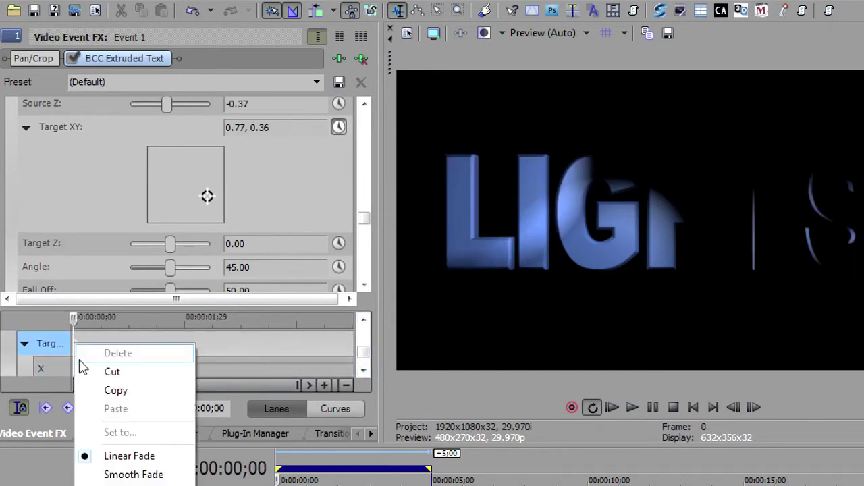
left_click(115, 476)
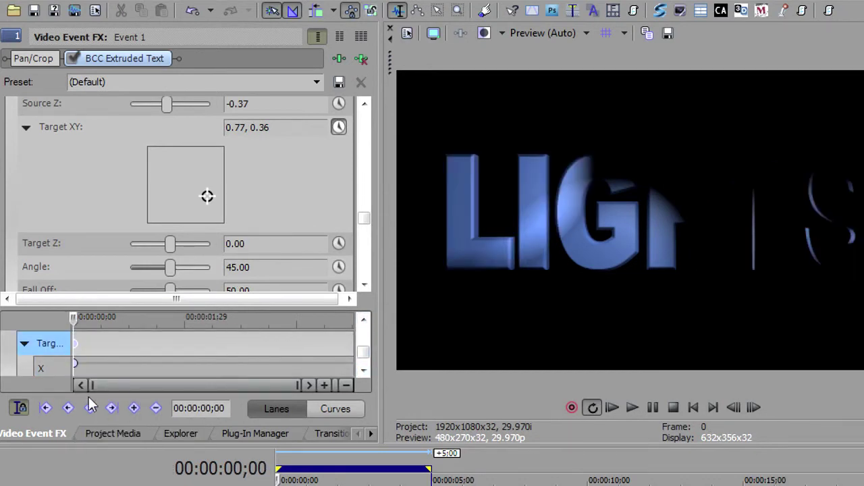
Step: Give light 2's ending Target keyframe at 00:00:05;00 a Smooth Fade too
left_click(112, 407)
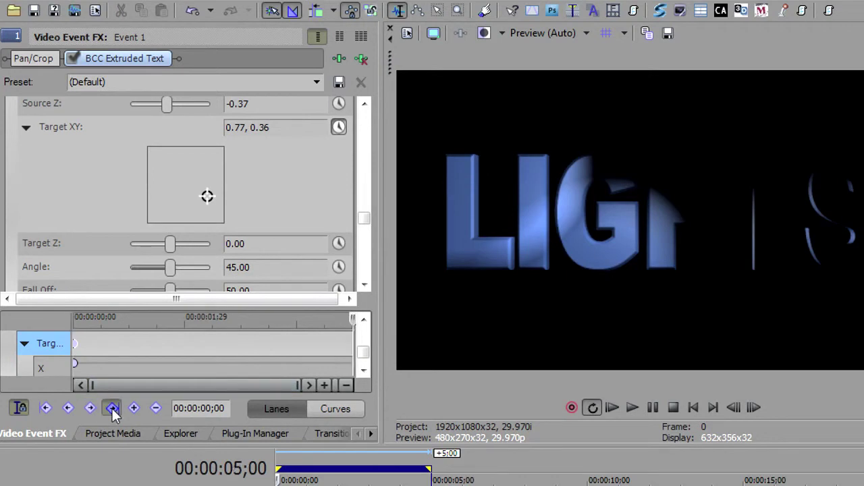
right_click(351, 348)
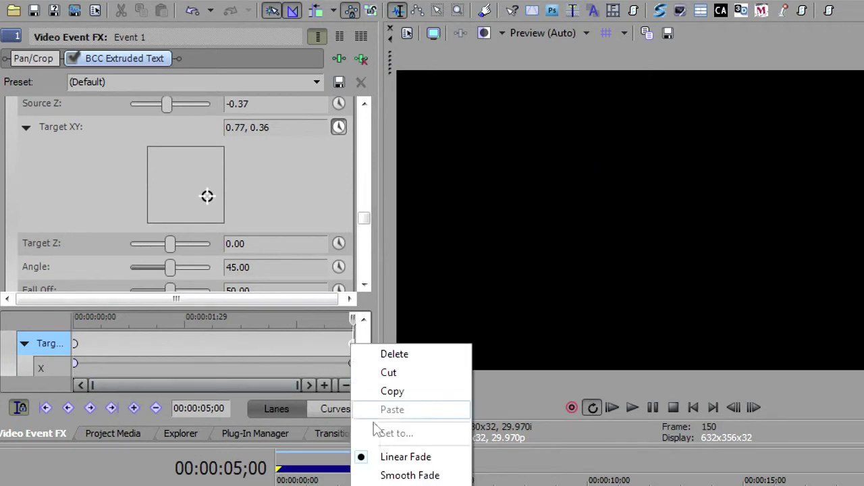
left_click(389, 474)
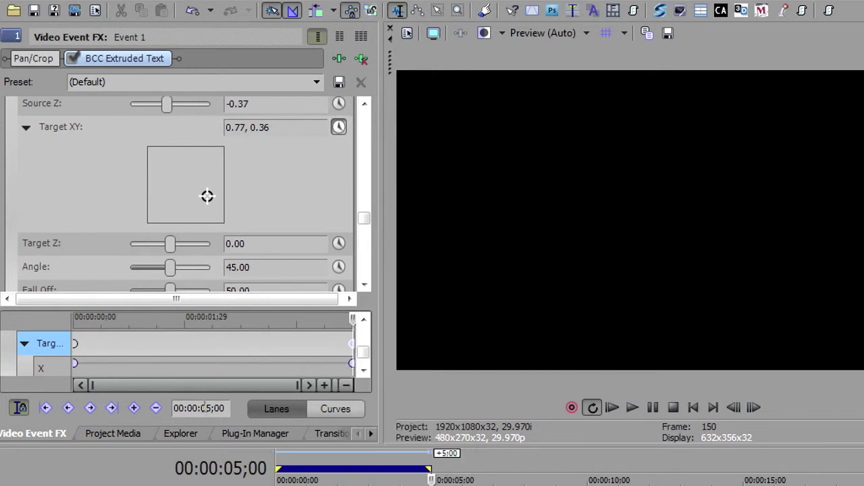
Step: Move the cursor to 00:00:02;15
key("BackSpace")
key("BackSpace")
type("2")
key("Delete")
key("Delete")
type("15")
key("Return")
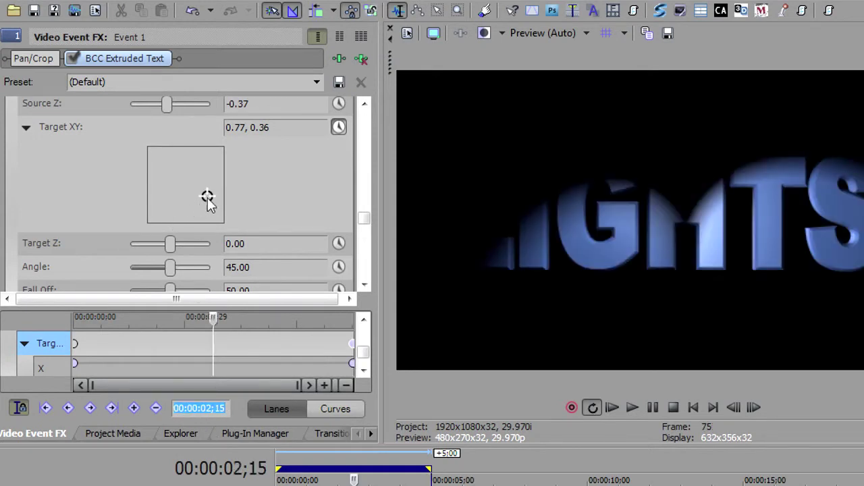
Step: Aim light 2's target at 0.15, 0.68 with Source Z 0.40 and Angle 37.89
left_click_drag(185, 182, 159, 170)
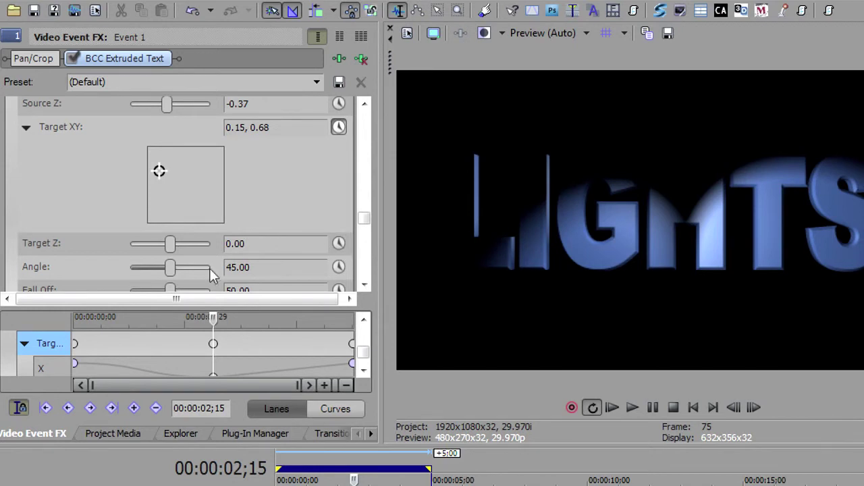
mouse_move(171, 263)
left_mouse_down()
mouse_move(154, 266)
mouse_move(176, 267)
left_mouse_up()
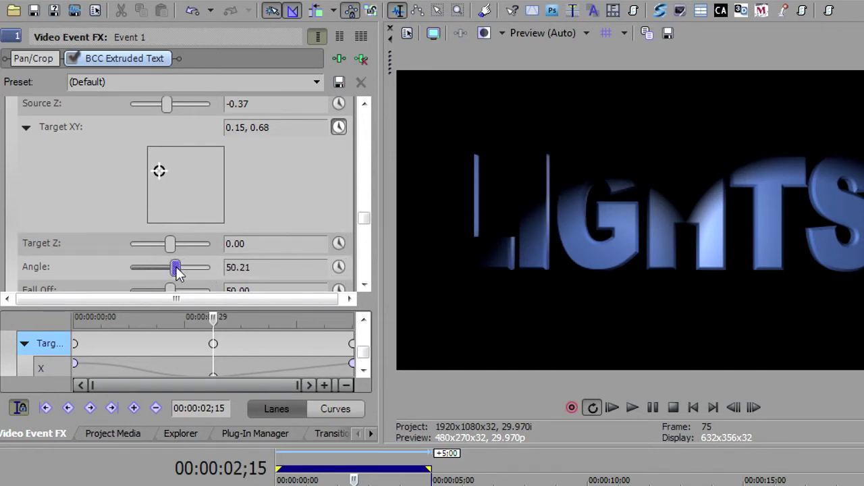
double_click(166, 105)
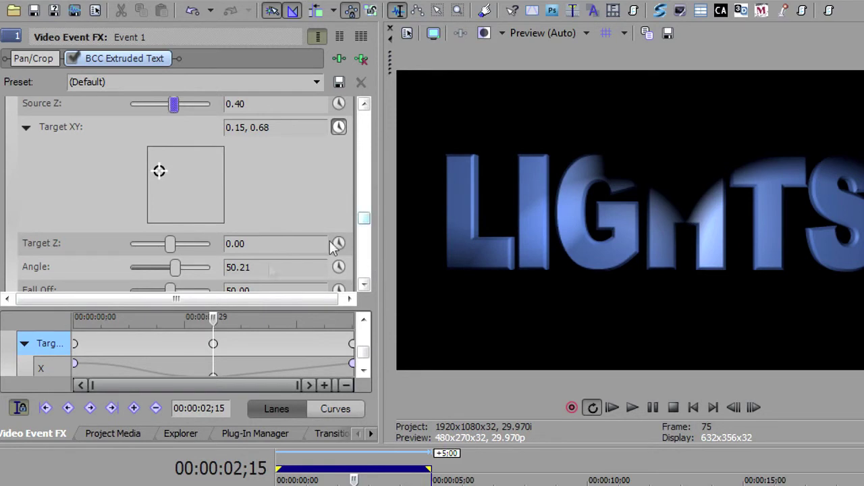
left_click_drag(174, 266, 163, 269)
left_click(361, 138)
Step: Expand Built-in Light 3 and give its start and end Target keyframes Smooth Fade
left_click(17, 136)
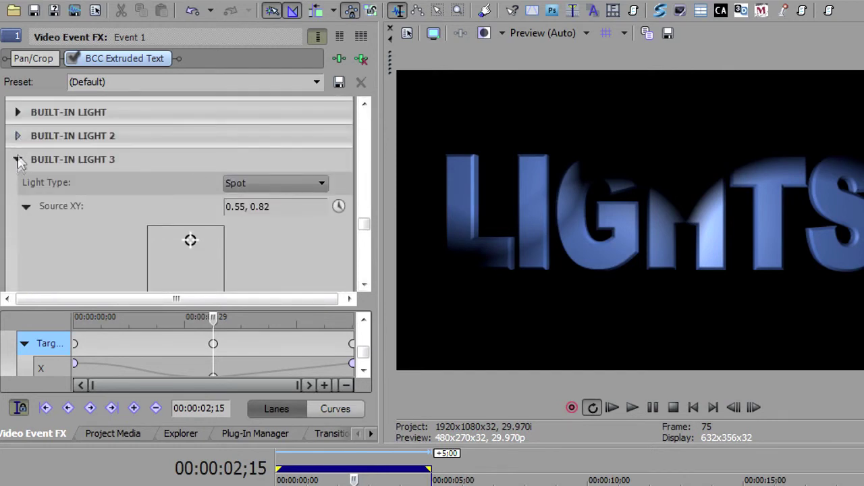
left_click_drag(366, 225, 366, 243)
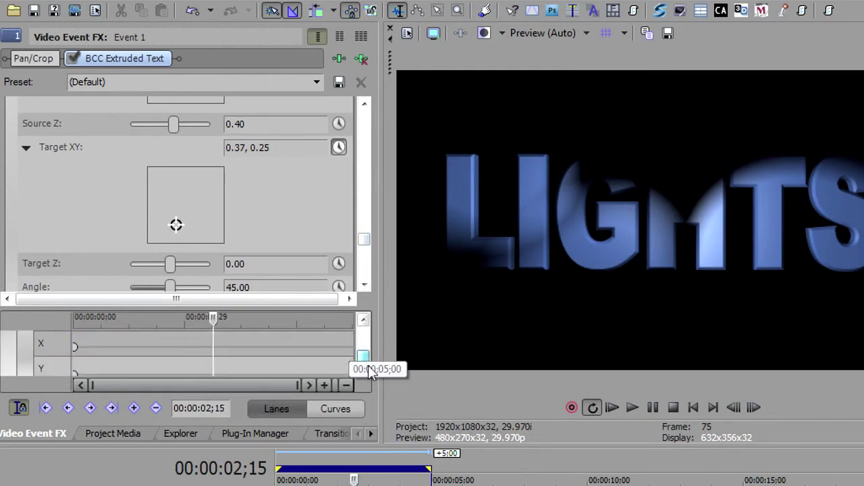
left_click(363, 320)
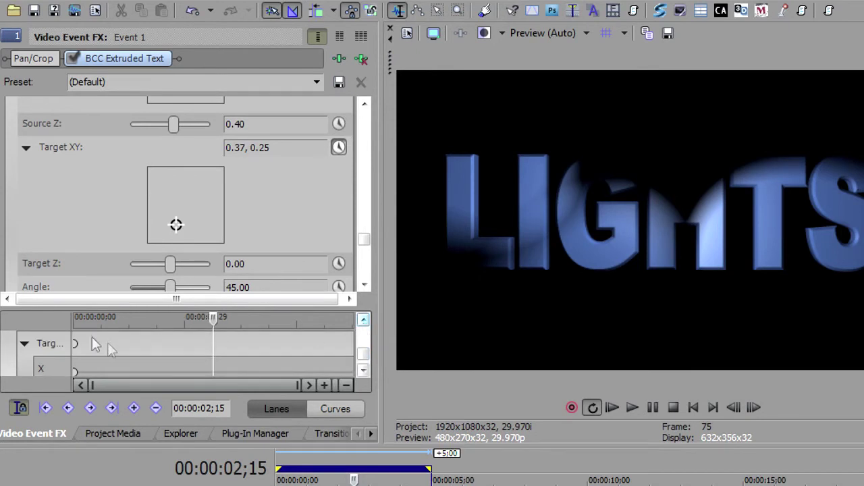
left_click(74, 346)
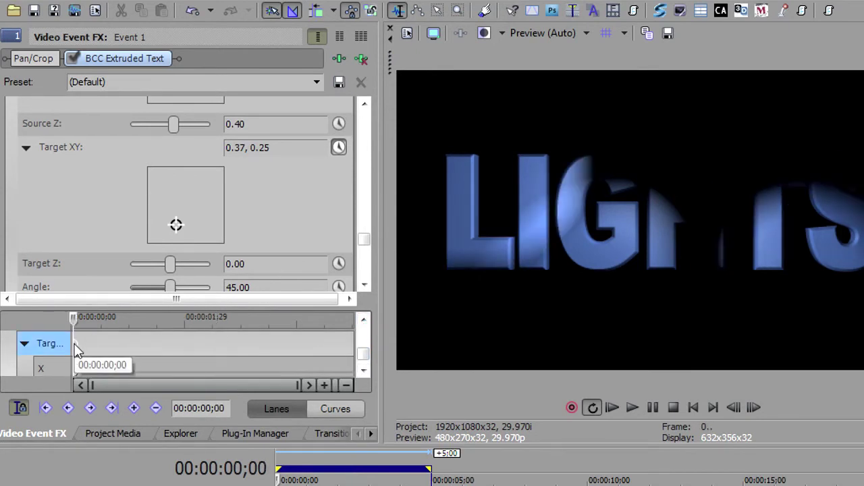
right_click(75, 349)
left_click(117, 474)
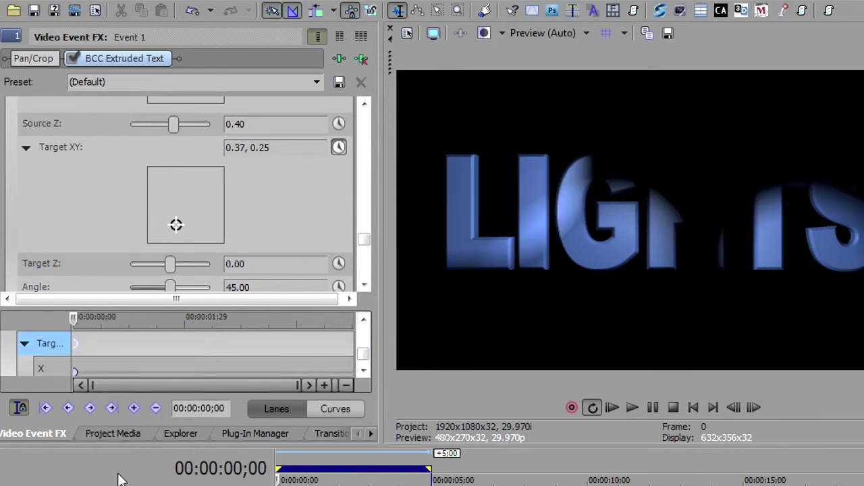
left_click(156, 408)
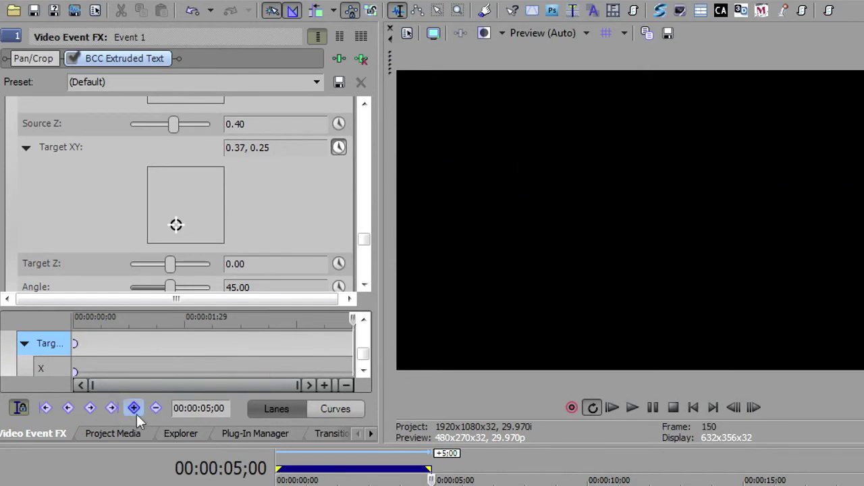
right_click(351, 341)
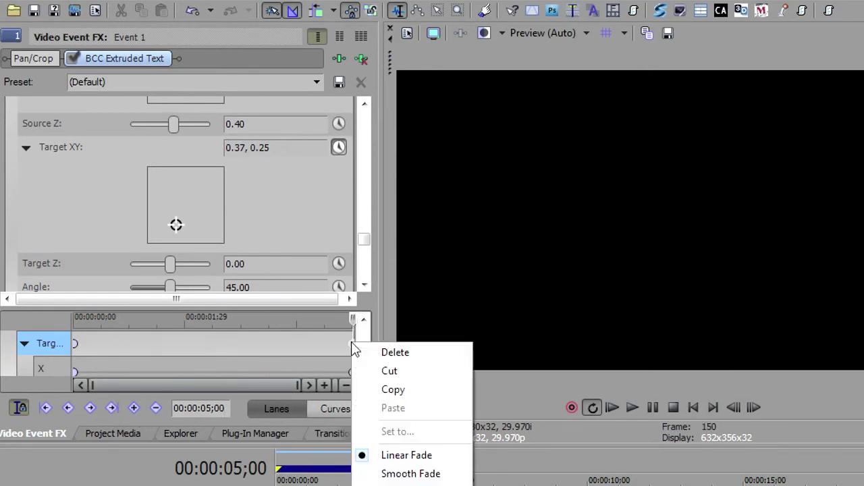
left_click(393, 475)
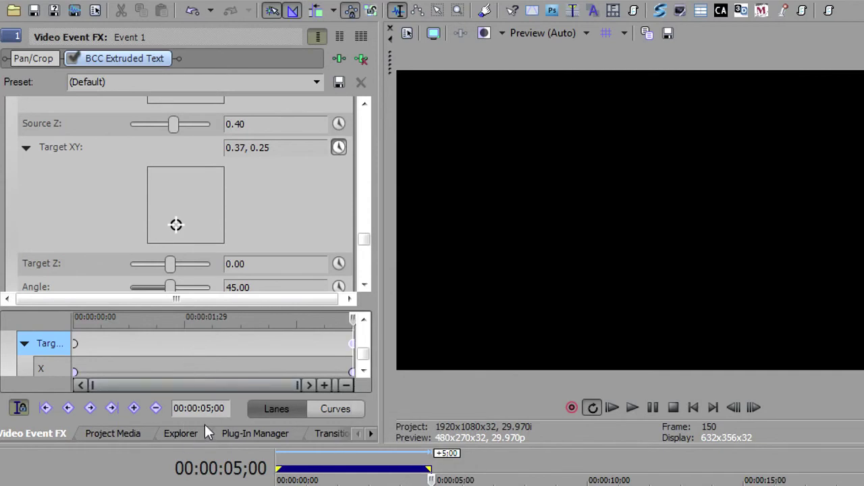
Step: At 00:00:02;15, move light 3's target to 0.51, 0.67 over 'GH'
type("210")
type("5")
key("Return")
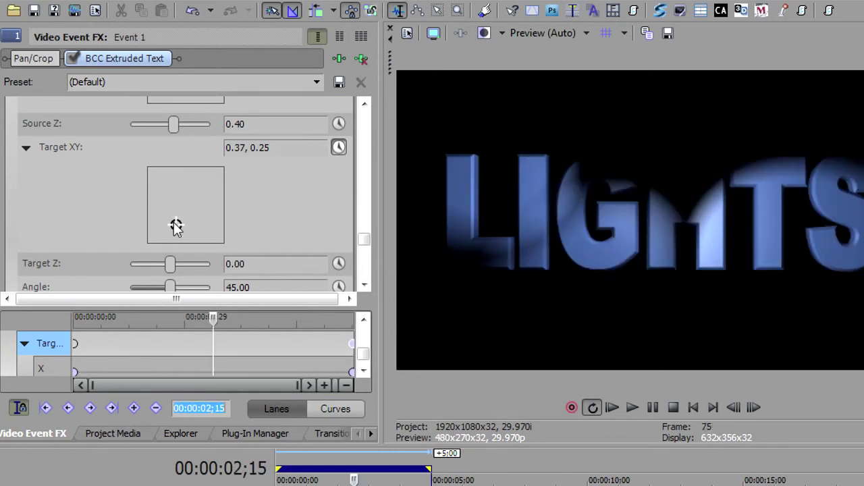
left_click_drag(190, 213, 187, 195)
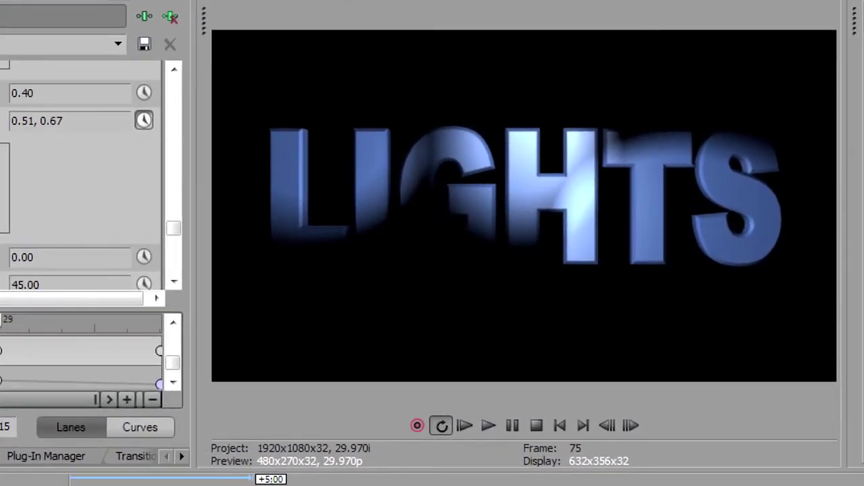
Step: Play the preview to watch the three spotlights sweep across the blue 'LIGHTS' text
key("space")
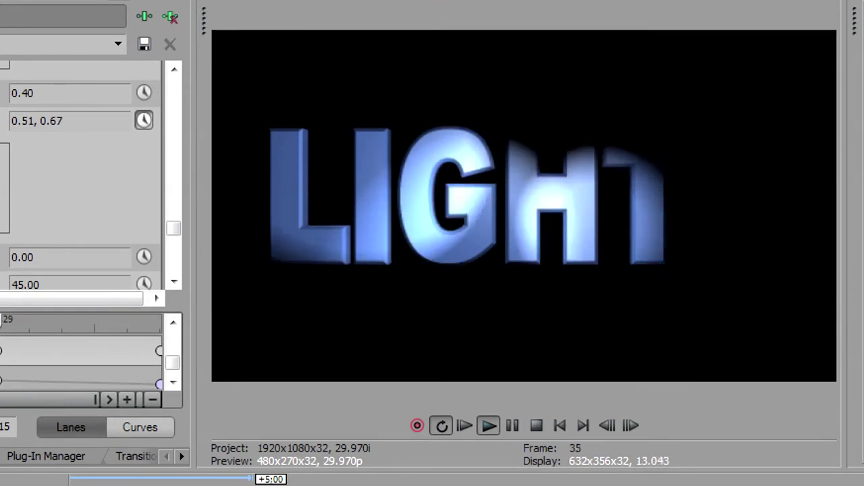